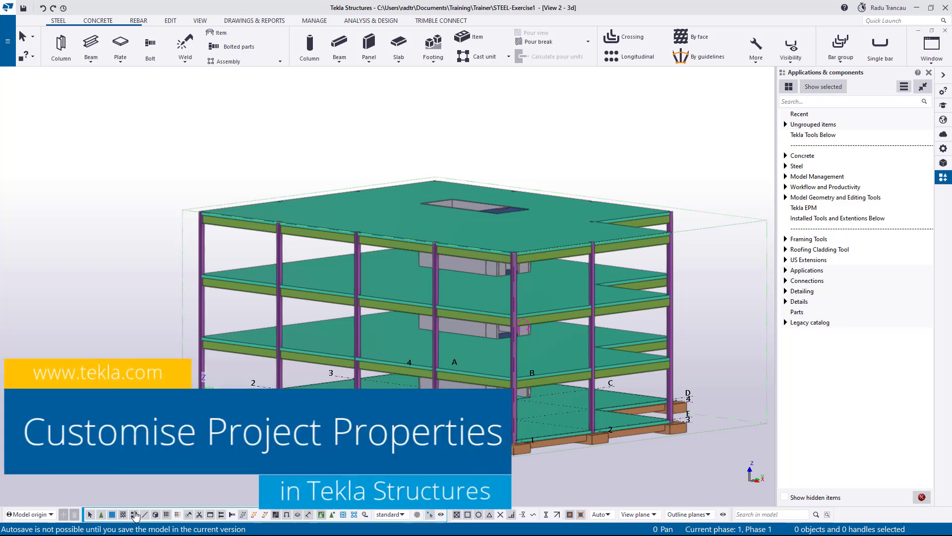
- Look over the model's Project properties, including the empty Location field, then close them
{"action": "left_click", "coordinate": [11, 55]}
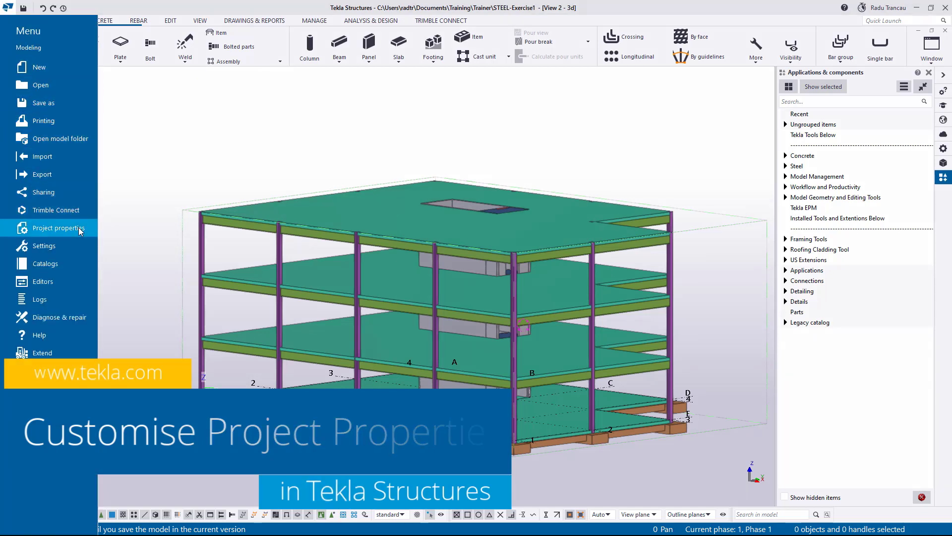
{"action": "left_click", "coordinate": [58, 228]}
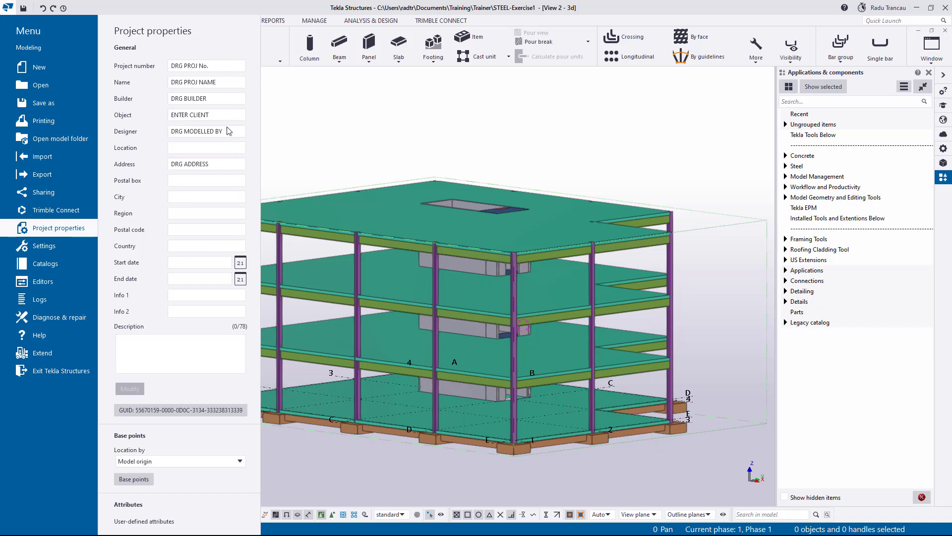
{"action": "left_click", "coordinate": [225, 147]}
{"action": "left_click", "coordinate": [343, 172]}
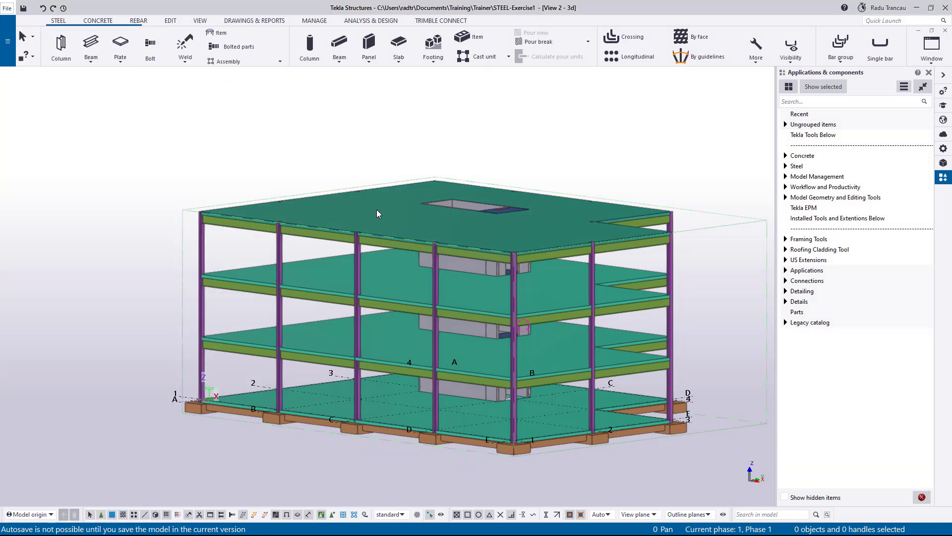
- Scroll the Standard files help page to its table and highlight 'Project properties' beside standard.prf
{"action": "left_click", "coordinate": [921, 9]}
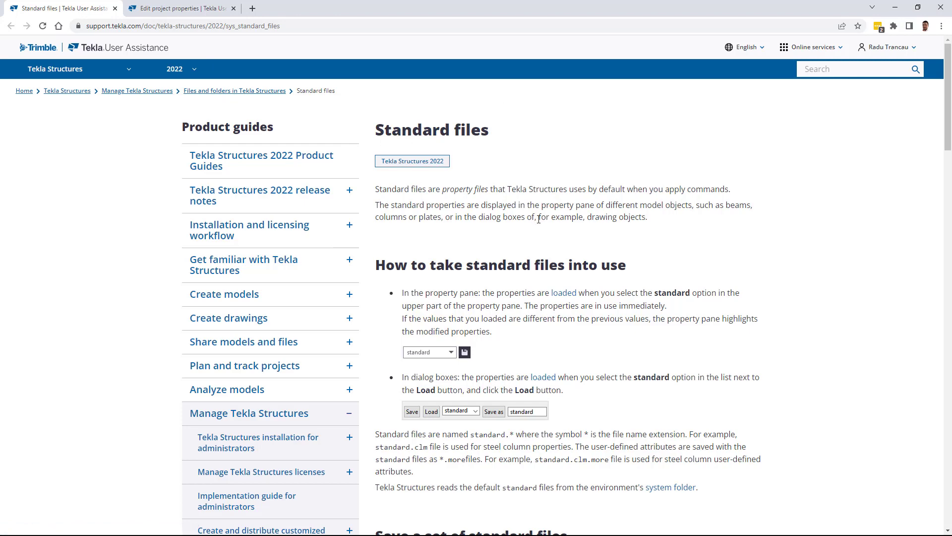
{"action": "scroll", "coordinate": [538, 221], "scroll_direction": "down", "scroll_amount": 5}
{"action": "scroll", "coordinate": [548, 244], "scroll_direction": "down", "scroll_amount": 6}
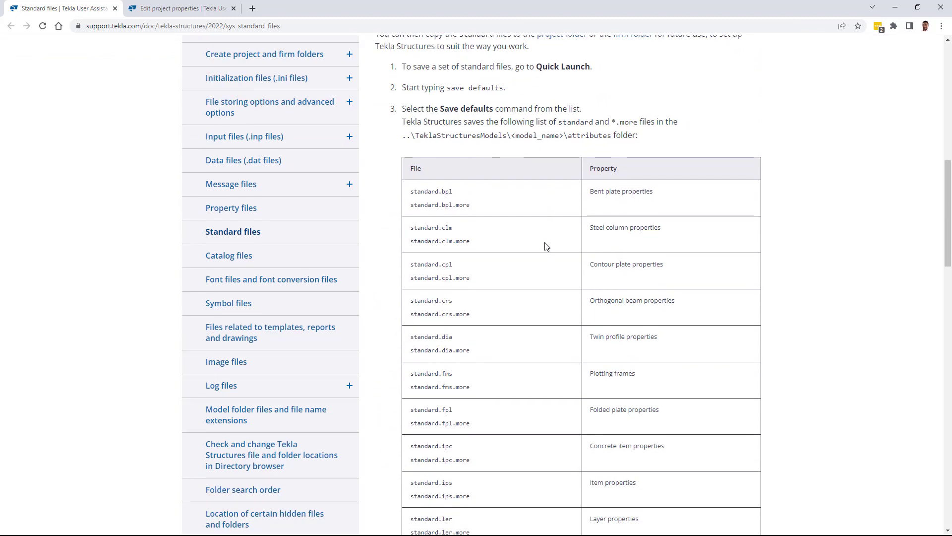
{"action": "scroll", "coordinate": [551, 266], "scroll_direction": "down", "scroll_amount": 1}
{"action": "scroll", "coordinate": [550, 265], "scroll_direction": "down", "scroll_amount": 3}
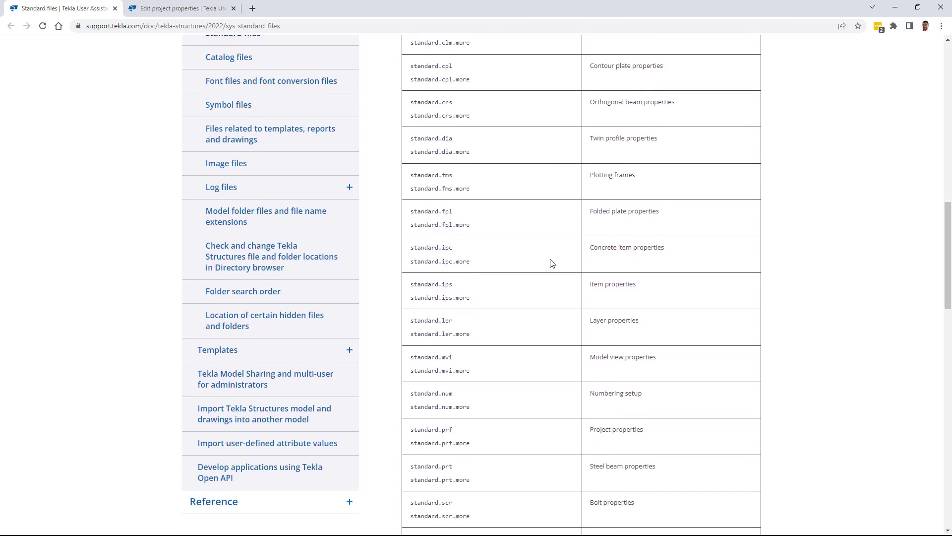
{"action": "scroll", "coordinate": [552, 264], "scroll_direction": "down", "scroll_amount": 1}
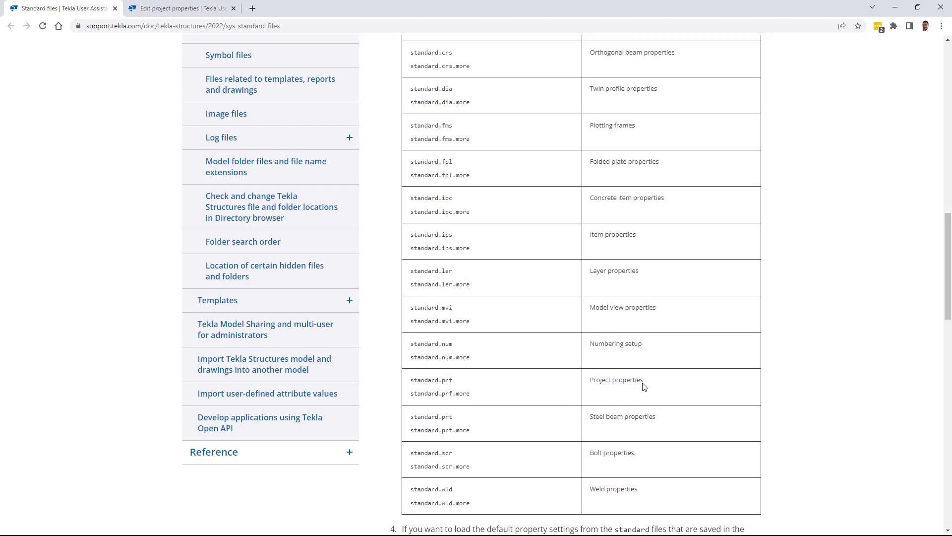
{"action": "left_click_drag", "start_coordinate": [644, 381], "coordinate": [588, 383]}
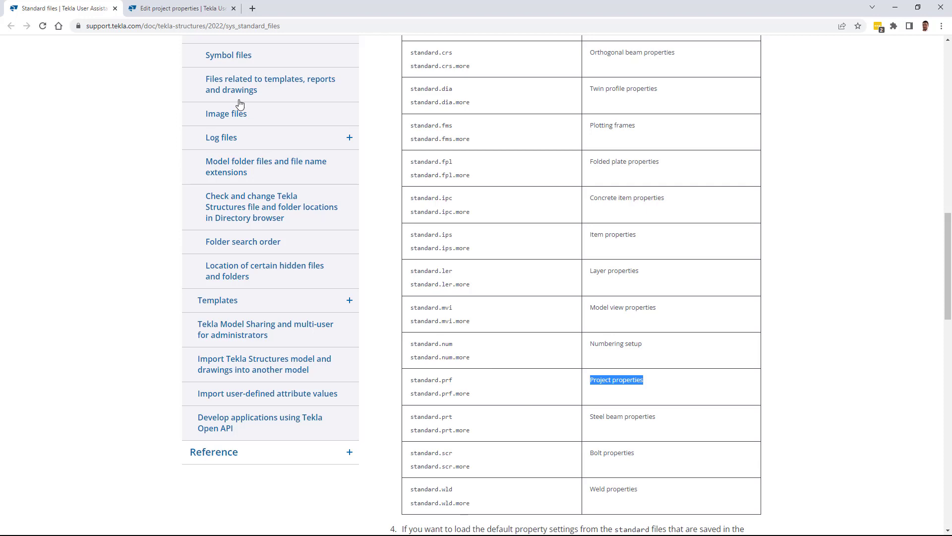
- Show the Edit project properties help page at its numbered template attributes like NUMBER#2, NAME and DESIGNER
{"action": "left_click", "coordinate": [177, 10]}
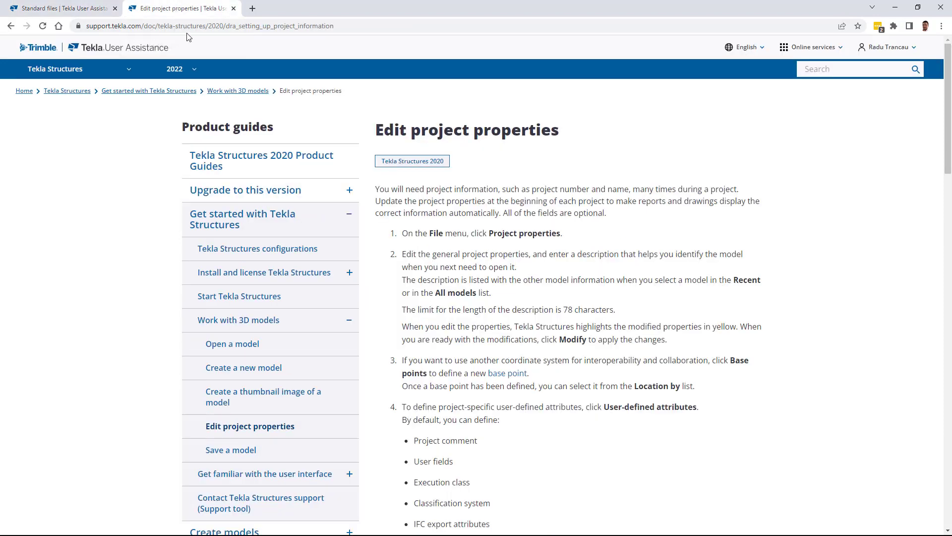
{"action": "scroll", "coordinate": [509, 326], "scroll_direction": "down", "scroll_amount": 9}
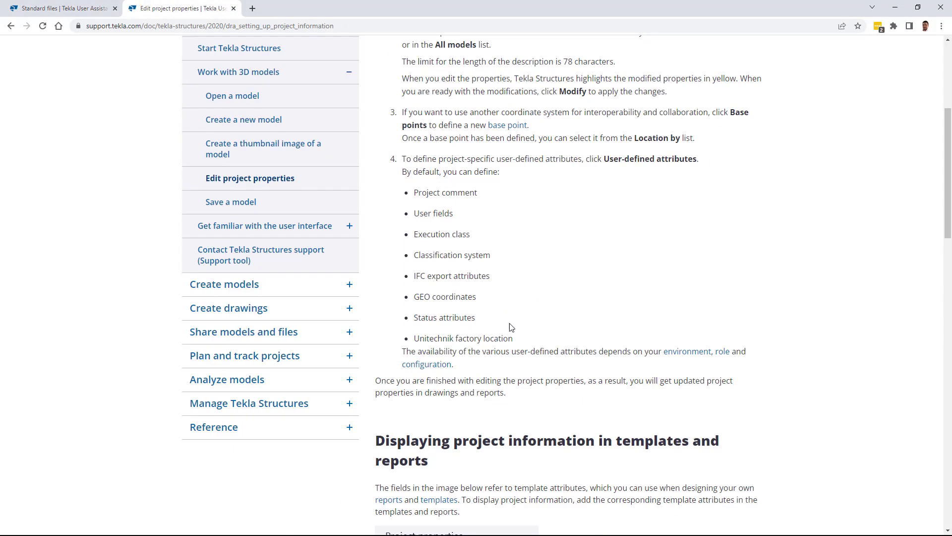
{"action": "scroll", "coordinate": [510, 328], "scroll_direction": "down", "scroll_amount": 2}
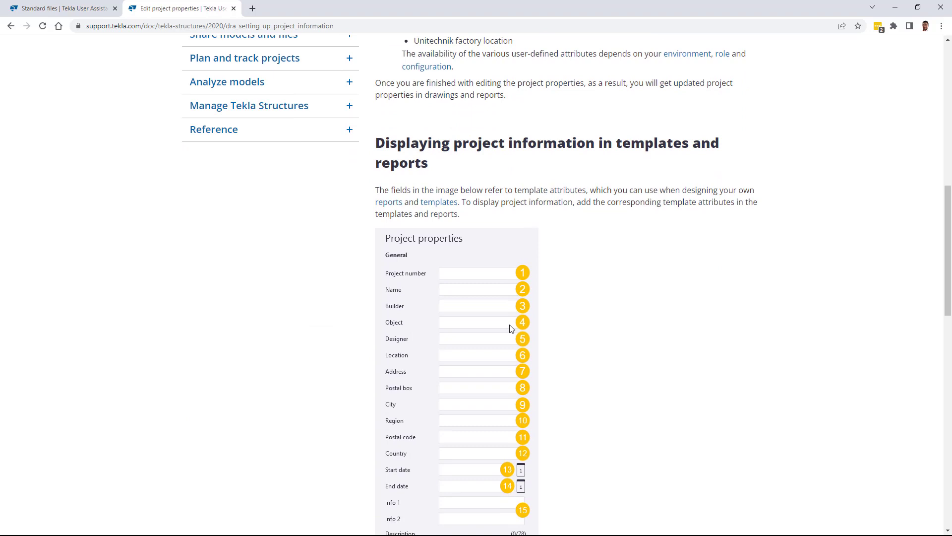
{"action": "scroll", "coordinate": [511, 329], "scroll_direction": "down", "scroll_amount": 7}
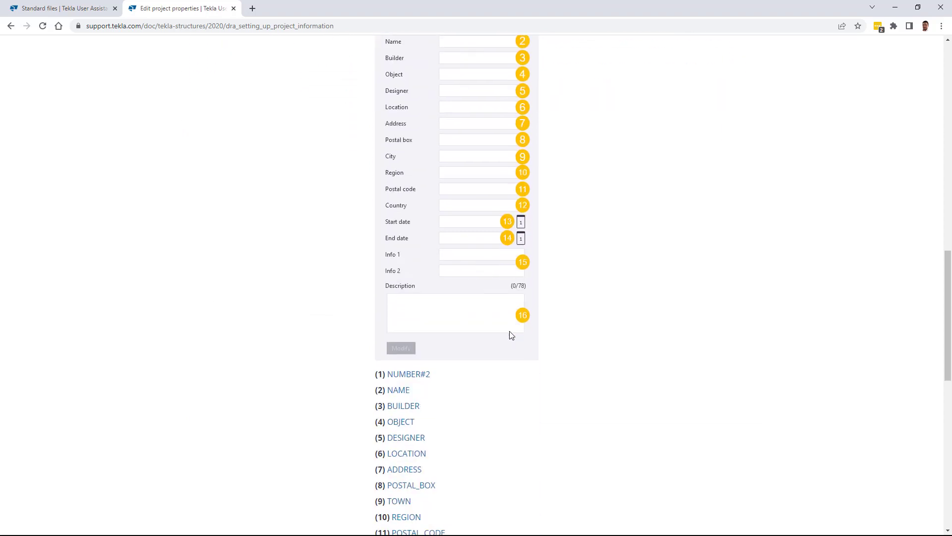
{"action": "scroll", "coordinate": [509, 335], "scroll_direction": "down", "scroll_amount": 1}
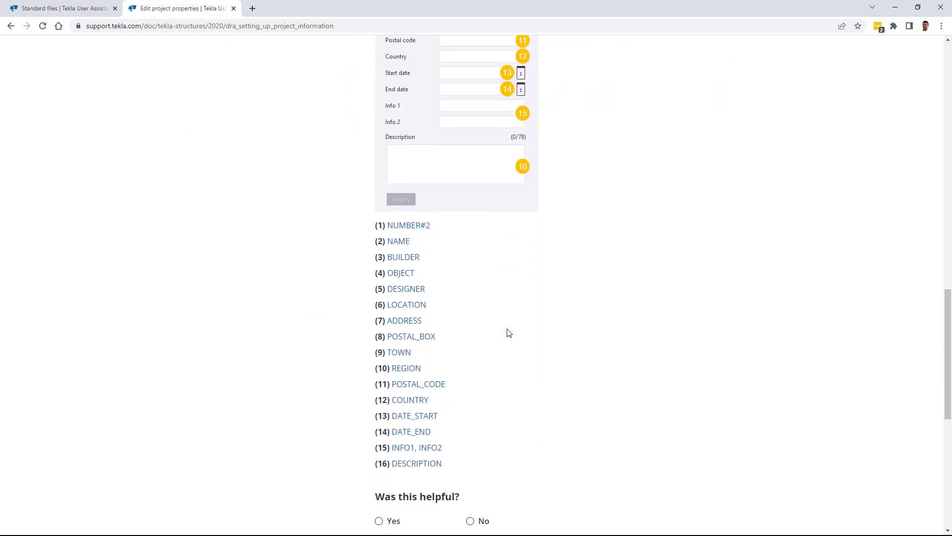
{"action": "scroll", "coordinate": [508, 332], "scroll_direction": "up", "scroll_amount": 7}
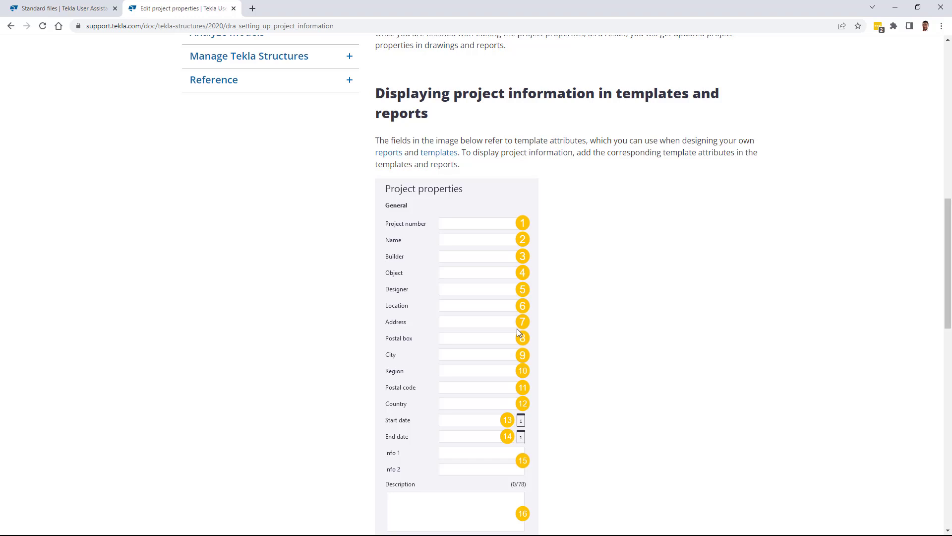
{"action": "scroll", "coordinate": [529, 338], "scroll_direction": "down", "scroll_amount": 5}
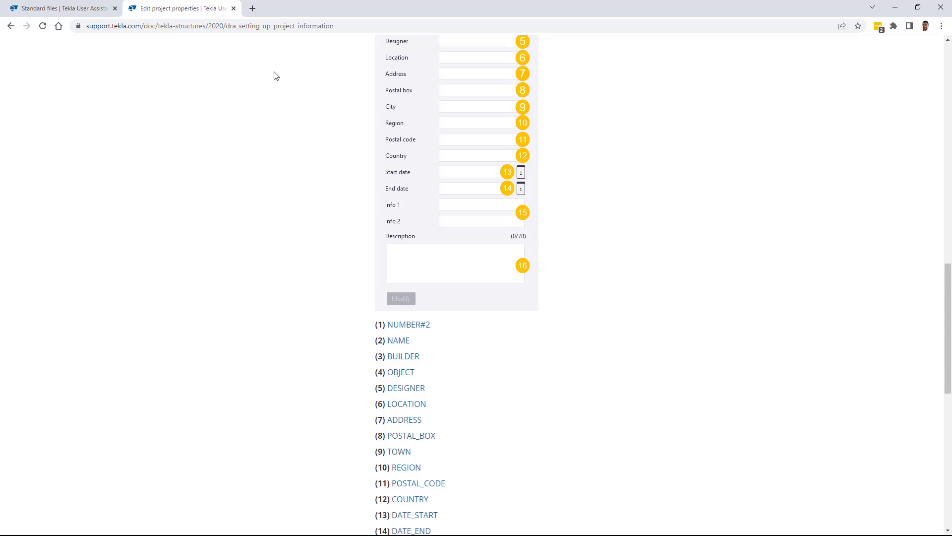
- Reopen the model's Project properties in Tekla and check the Info 1, Info 2 and End date fields
{"action": "left_click", "coordinate": [84, 9]}
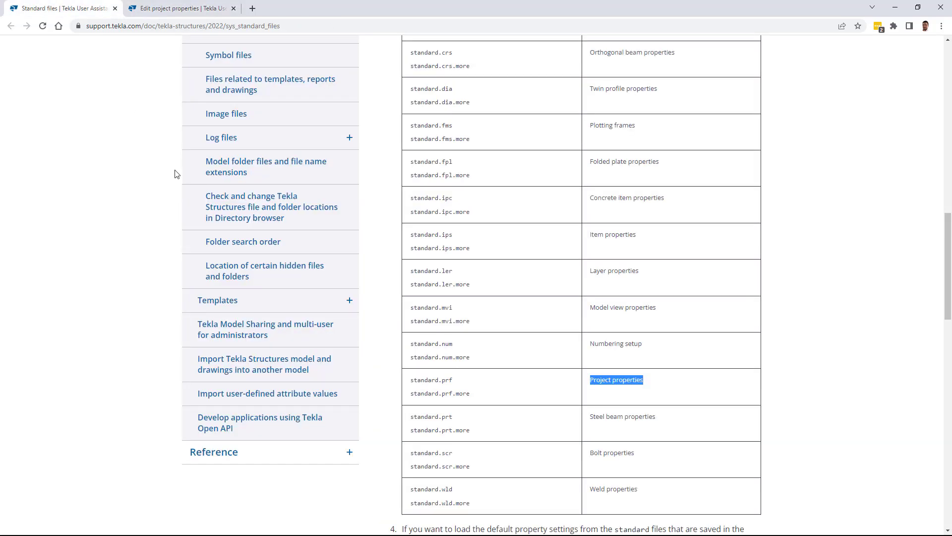
{"action": "key", "text": "alt+Tab"}
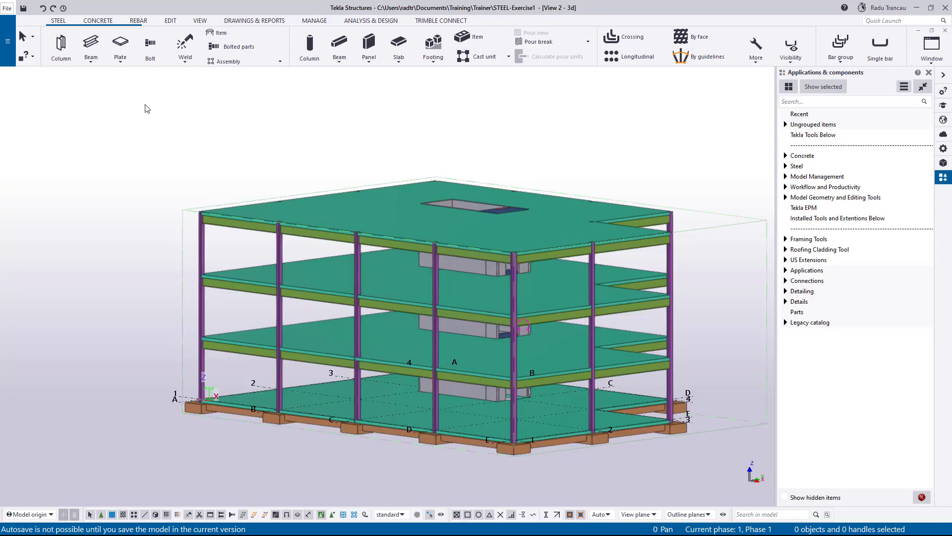
{"action": "left_click", "coordinate": [8, 42]}
{"action": "left_click", "coordinate": [30, 228]}
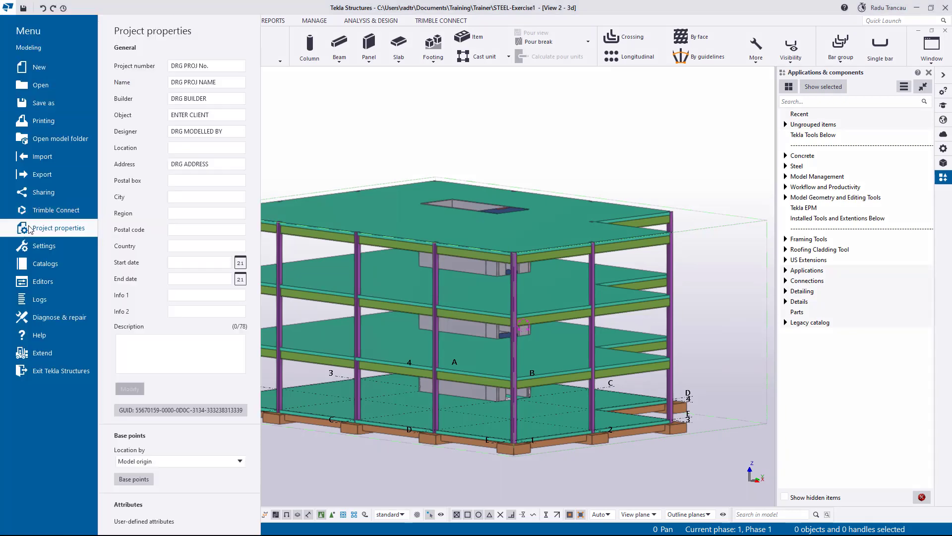
{"action": "left_click", "coordinate": [193, 297]}
{"action": "left_click", "coordinate": [195, 311]}
{"action": "left_click", "coordinate": [204, 282]}
- Close Project properties and browse to C:\TeklaStructures\2022.0\Environments\UK\General in File Explorer
{"action": "left_click", "coordinate": [304, 205]}
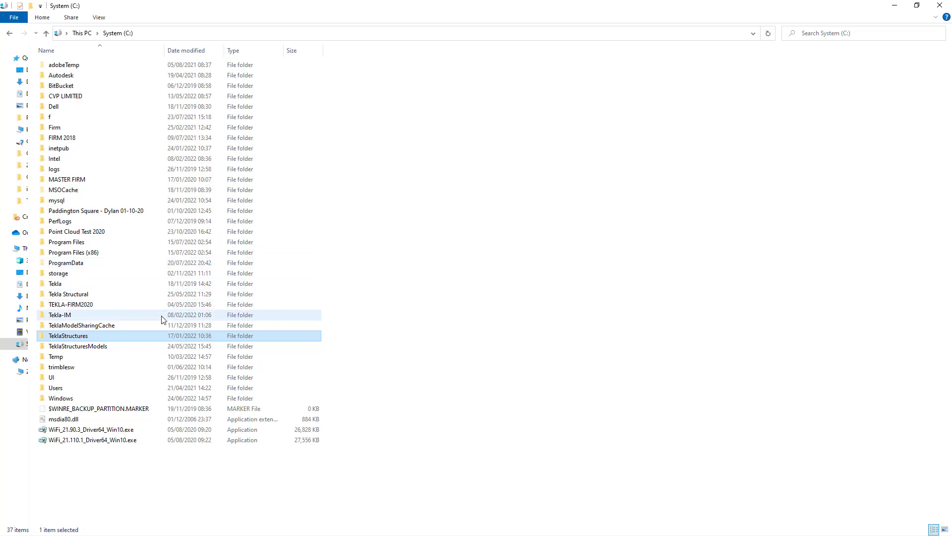
{"action": "double_click", "coordinate": [72, 337]}
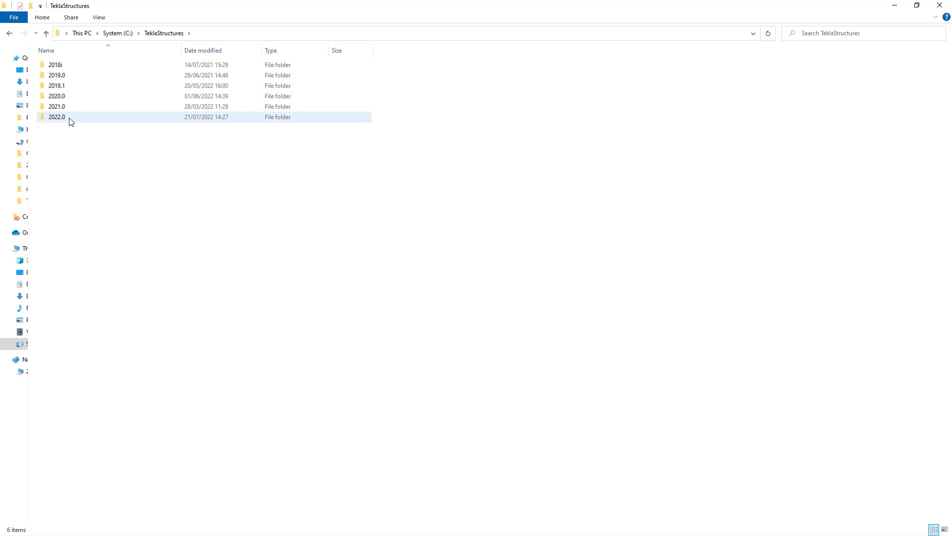
{"action": "double_click", "coordinate": [69, 118]}
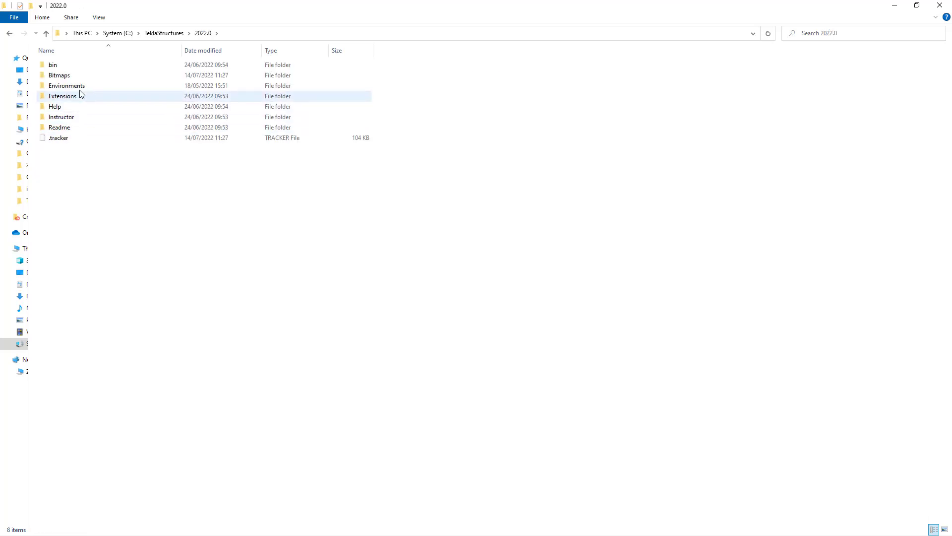
{"action": "double_click", "coordinate": [79, 88]}
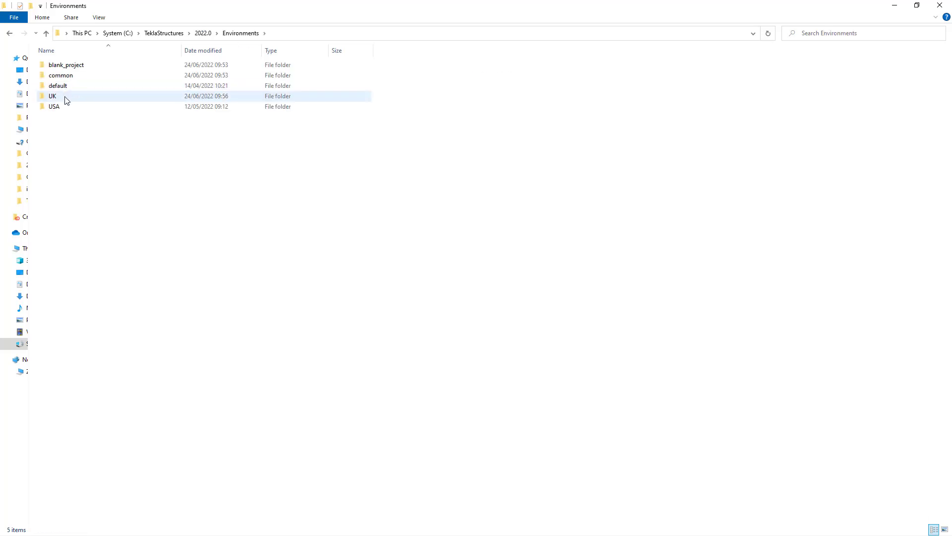
{"action": "left_click", "coordinate": [66, 97]}
{"action": "double_click", "coordinate": [66, 98]}
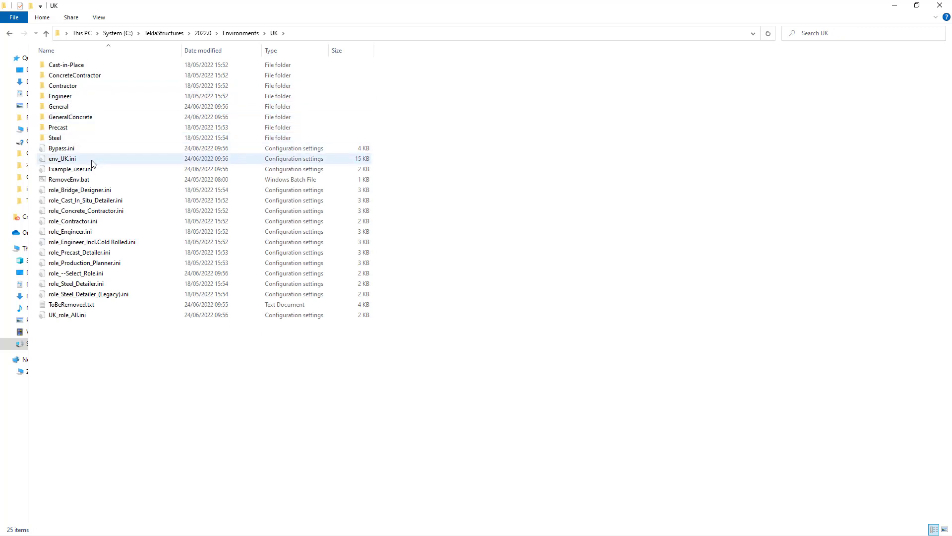
{"action": "double_click", "coordinate": [64, 108]}
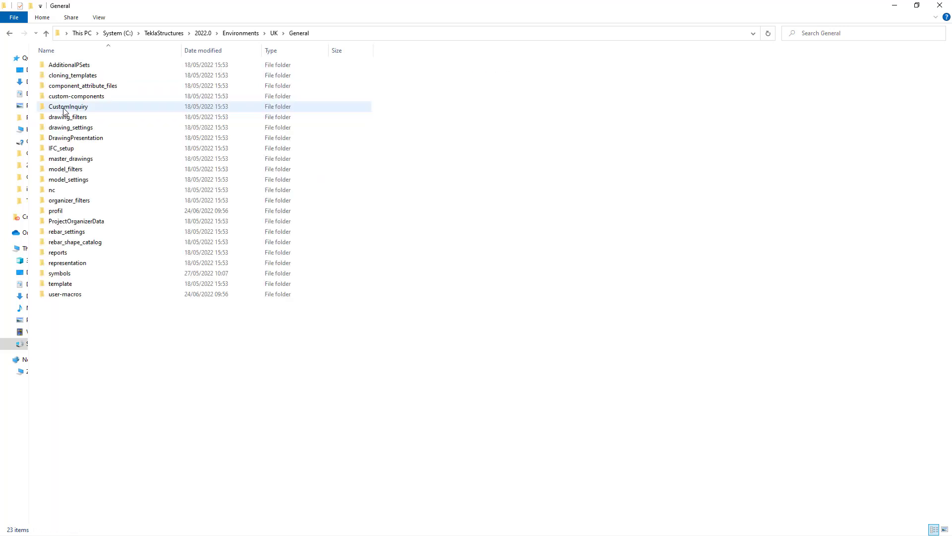
{"action": "mouse_move", "coordinate": [87, 193]}
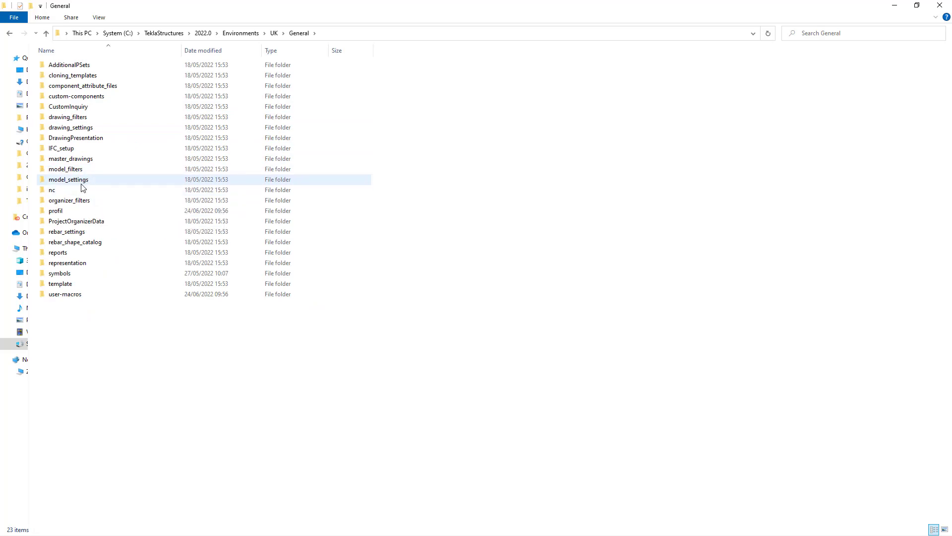
- Open the model_settings folder and scroll down to standard.prf
{"action": "double_click", "coordinate": [94, 181]}
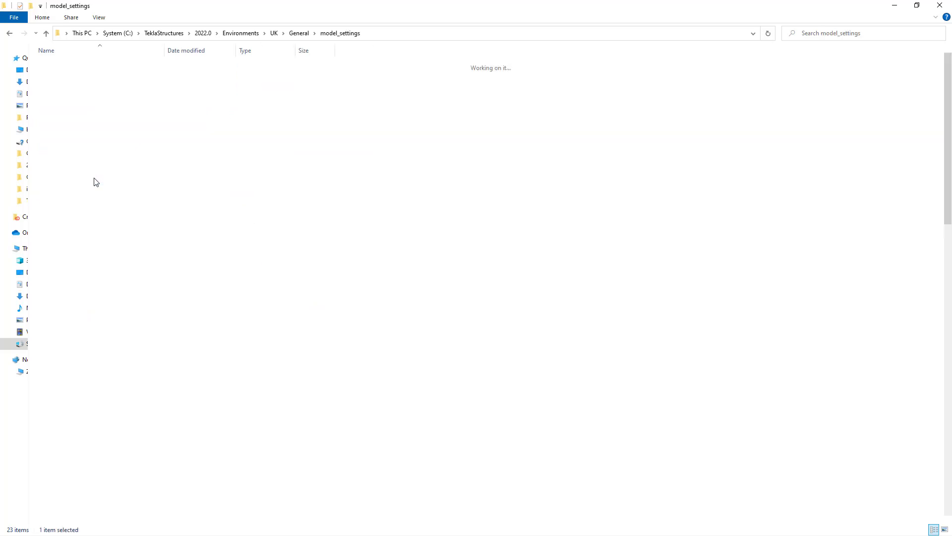
{"action": "scroll", "coordinate": [118, 227], "scroll_direction": "down", "scroll_amount": 3}
{"action": "scroll", "coordinate": [114, 258], "scroll_direction": "down", "scroll_amount": 5}
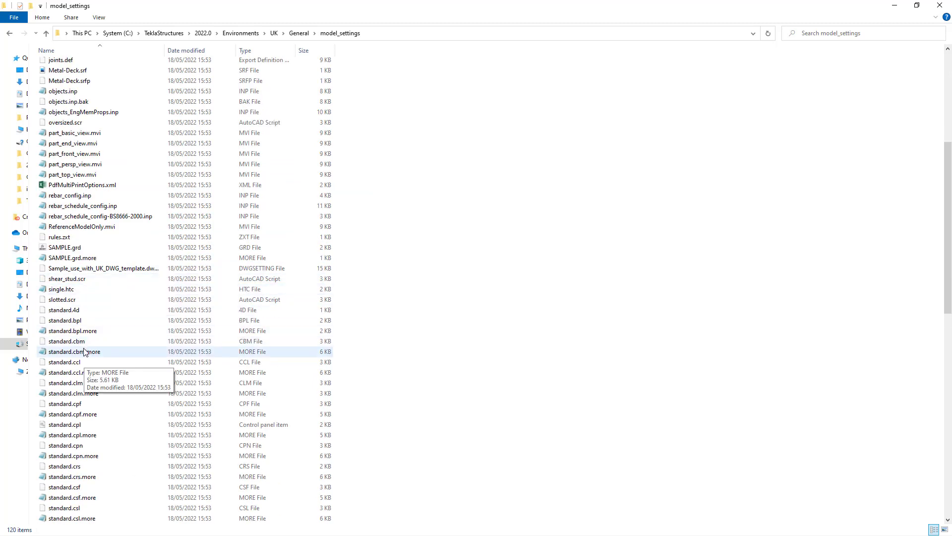
{"action": "scroll", "coordinate": [99, 367], "scroll_direction": "down", "scroll_amount": 2}
{"action": "scroll", "coordinate": [134, 373], "scroll_direction": "down", "scroll_amount": 2}
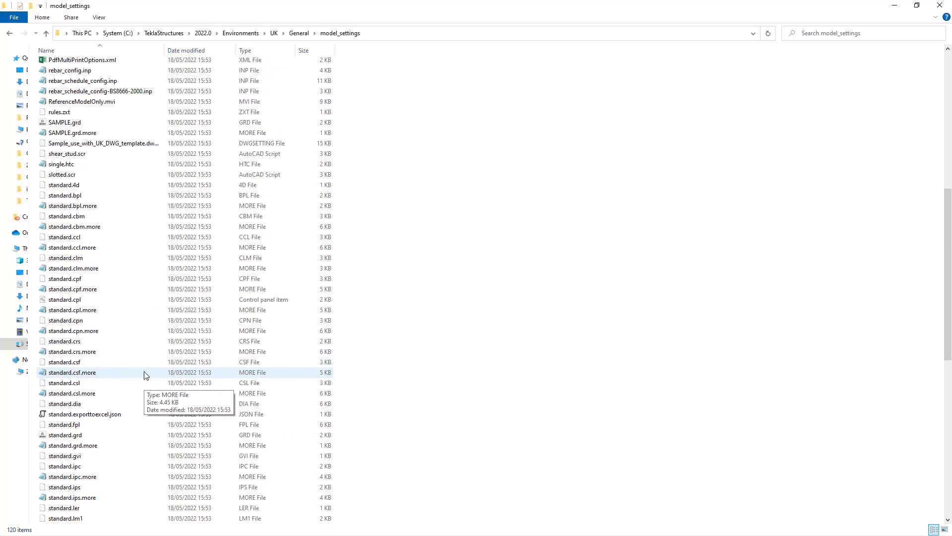
{"action": "scroll", "coordinate": [149, 376], "scroll_direction": "down", "scroll_amount": 1}
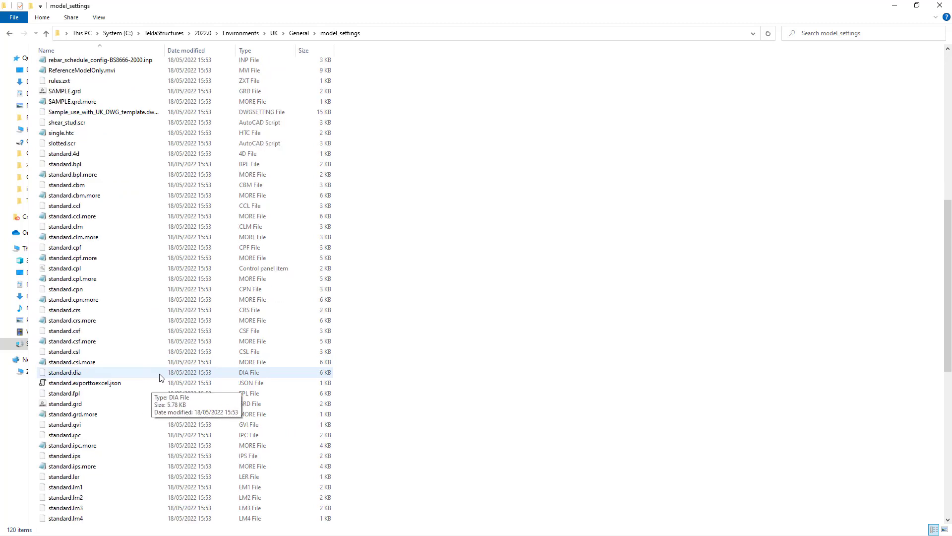
{"action": "scroll", "coordinate": [141, 378], "scroll_direction": "down", "scroll_amount": 2}
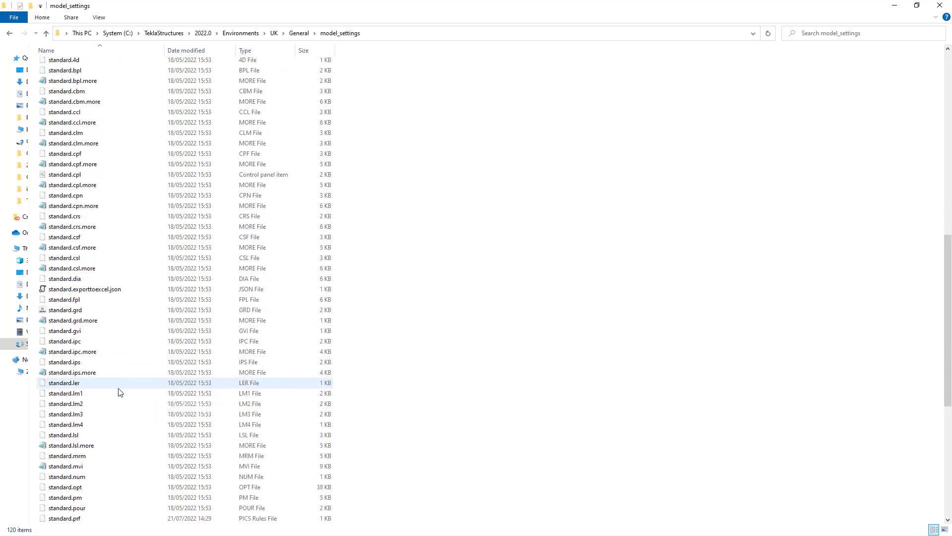
{"action": "scroll", "coordinate": [117, 389], "scroll_direction": "down", "scroll_amount": 3}
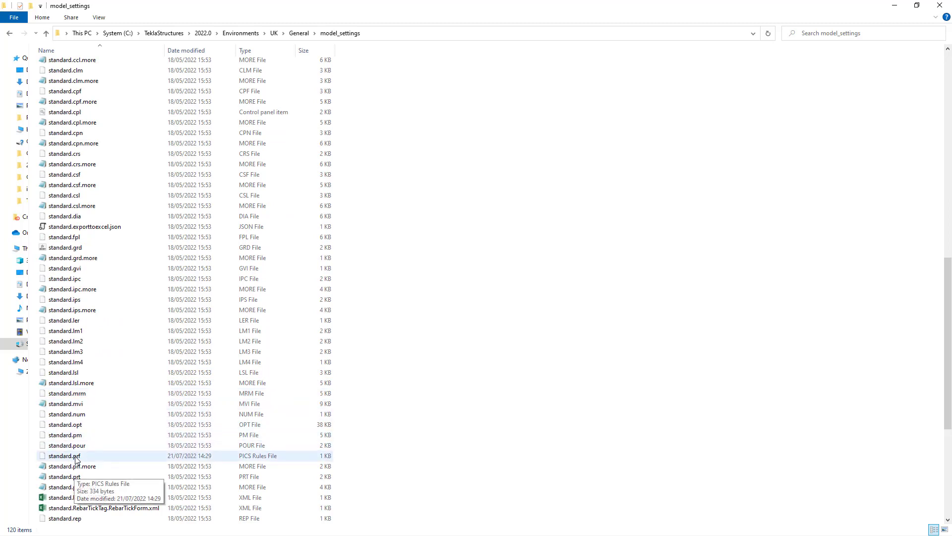
- Open standard.prf with Edit with Notepad++ and minimize File Explorer
{"action": "left_click", "coordinate": [75, 457]}
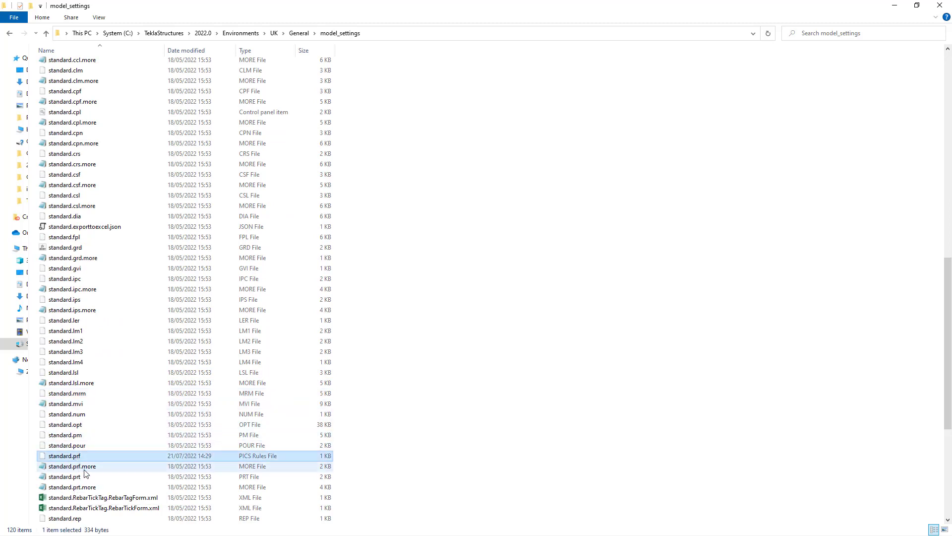
{"action": "right_click", "coordinate": [76, 455]}
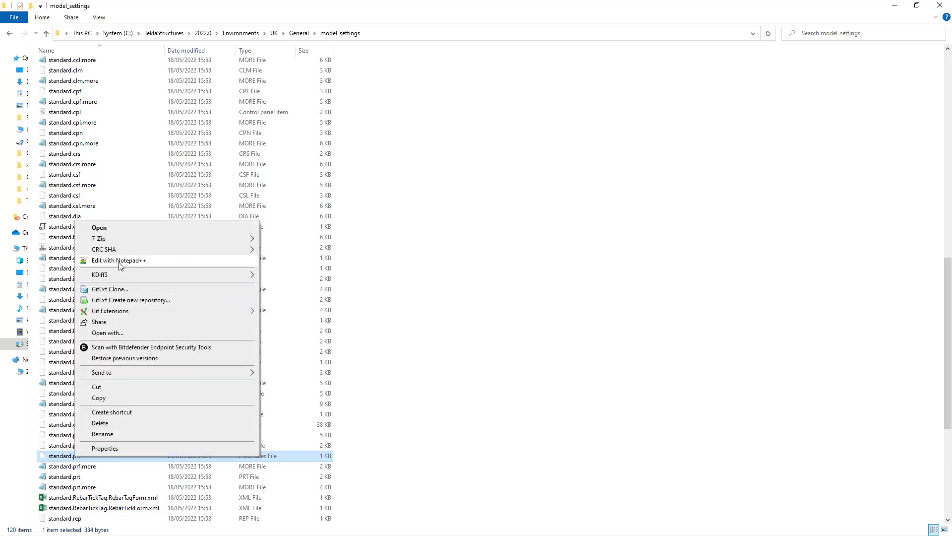
{"action": "left_click", "coordinate": [119, 261]}
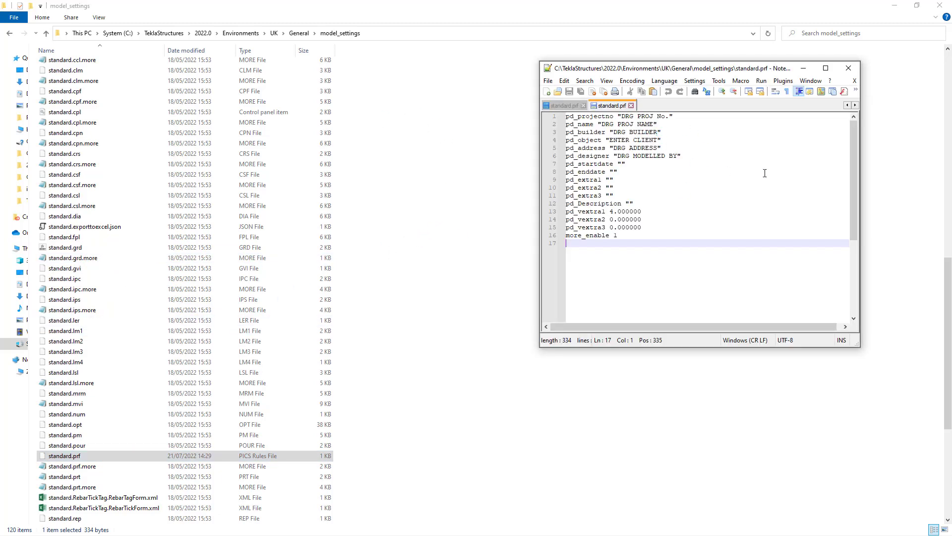
{"action": "left_click", "coordinate": [894, 5]}
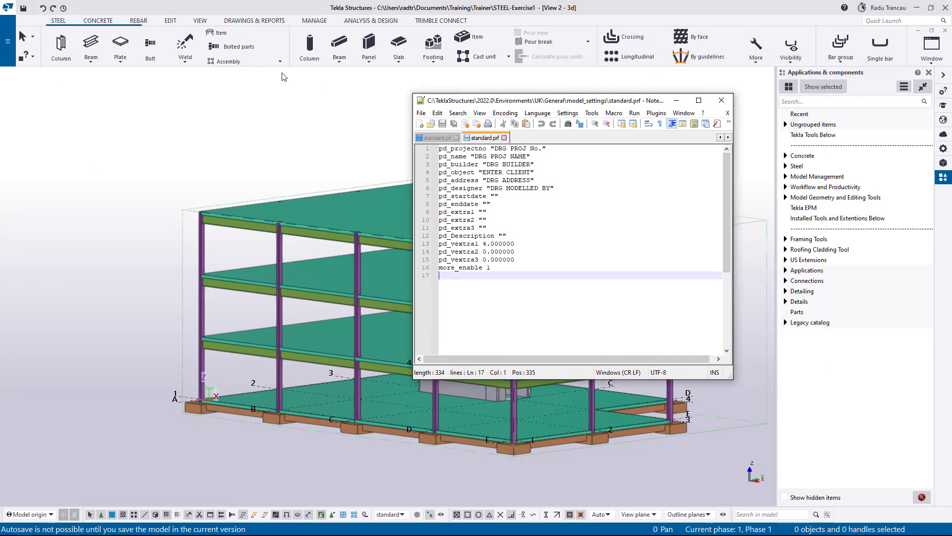
- Bring up the model's Project properties alongside standard.prf in Notepad++ for comparison
{"action": "left_click", "coordinate": [7, 41]}
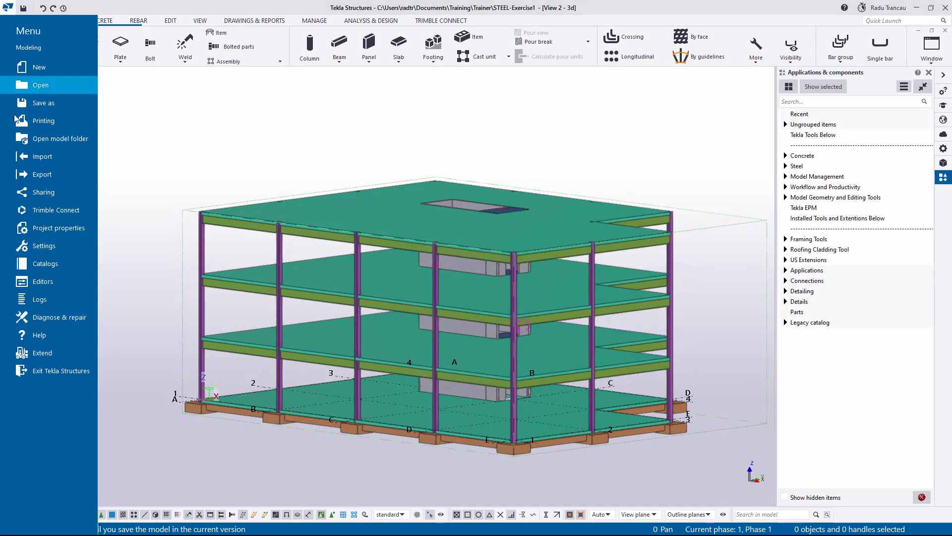
{"action": "left_click", "coordinate": [60, 228]}
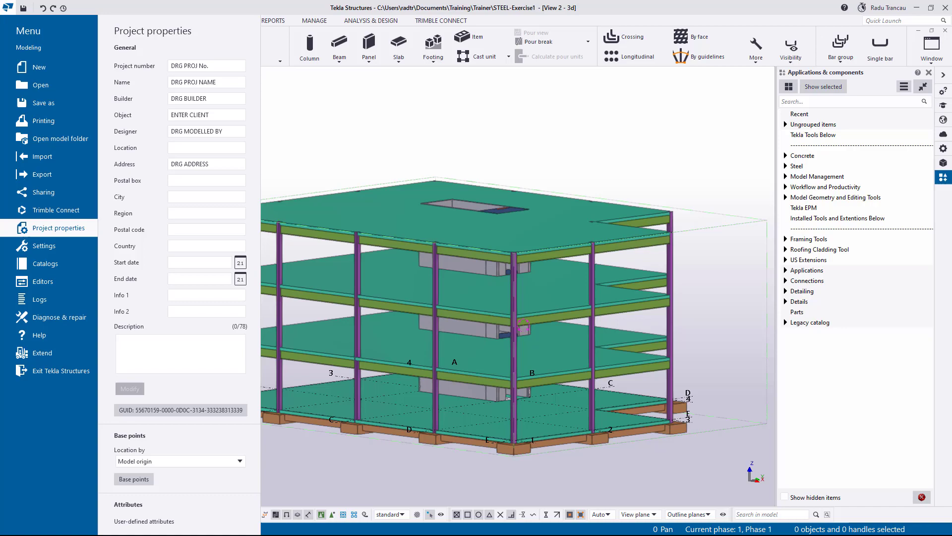
{"action": "key", "text": "alt+Tab"}
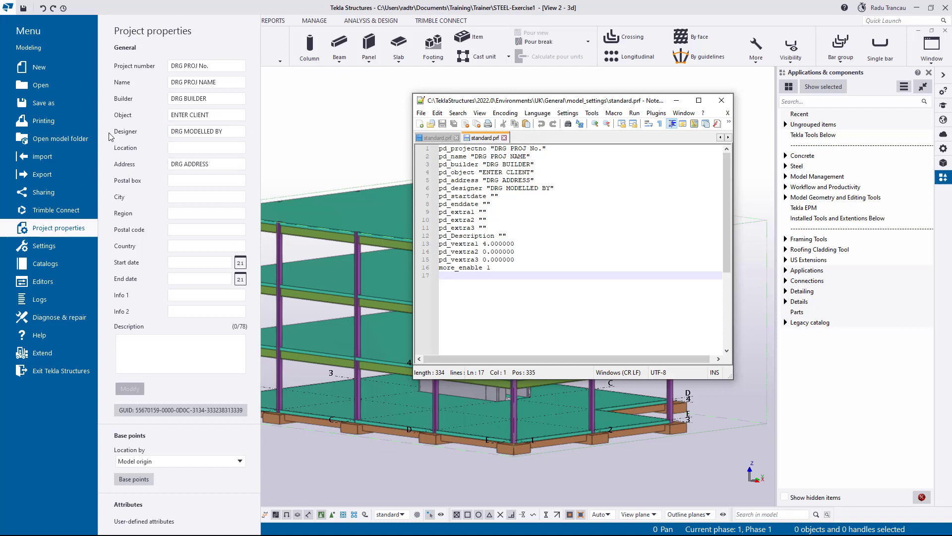
- Move the pd_designer line up after pd_object and start a new pd_ line below pd_address
{"action": "left_click_drag", "start_coordinate": [555, 188], "coordinate": [434, 190]}
{"action": "key", "text": "ctrl+c"}
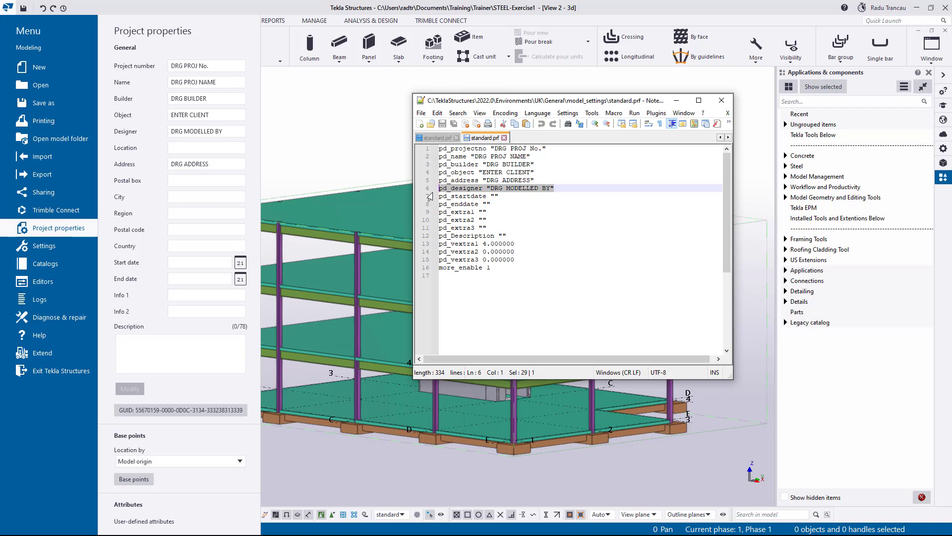
{"action": "key", "text": "Delete"}
{"action": "left_click", "coordinate": [540, 175]}
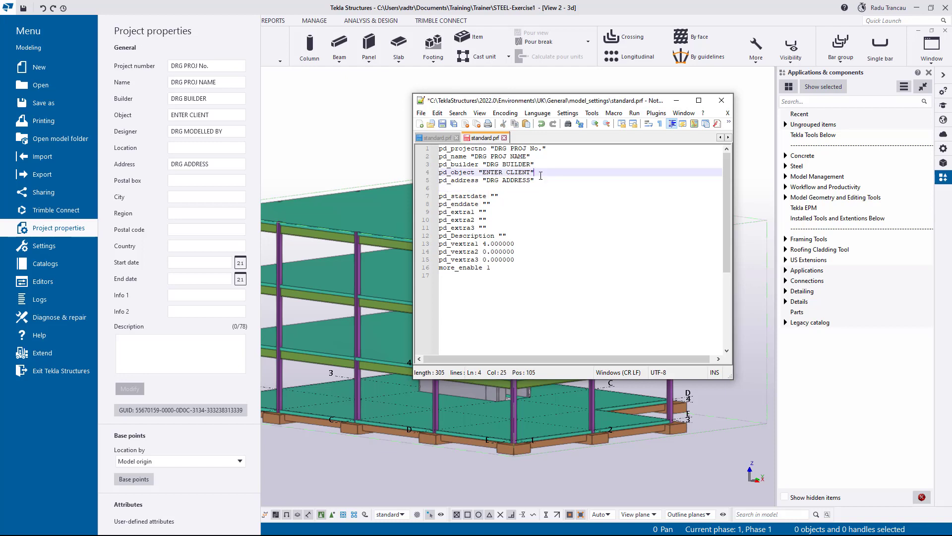
{"action": "key", "text": "Return"}
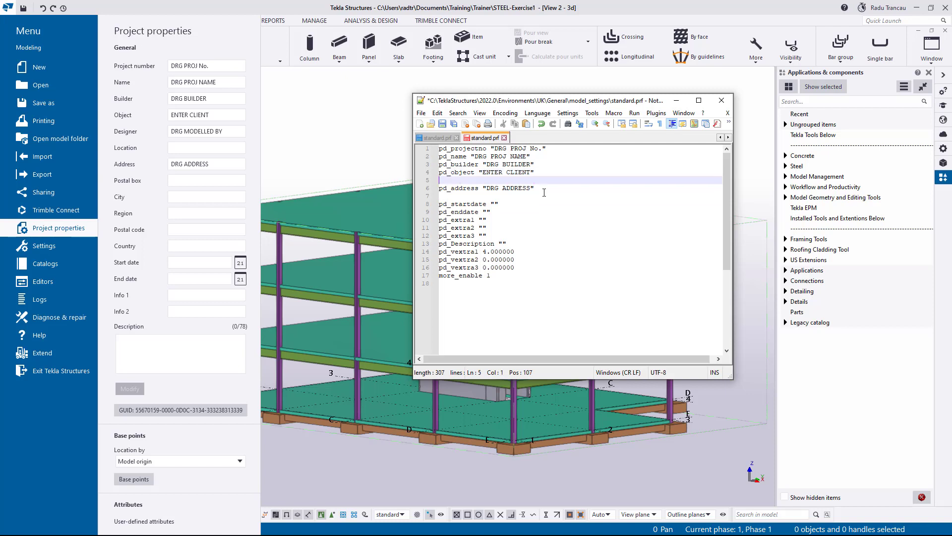
{"action": "key", "text": "ctrl+v"}
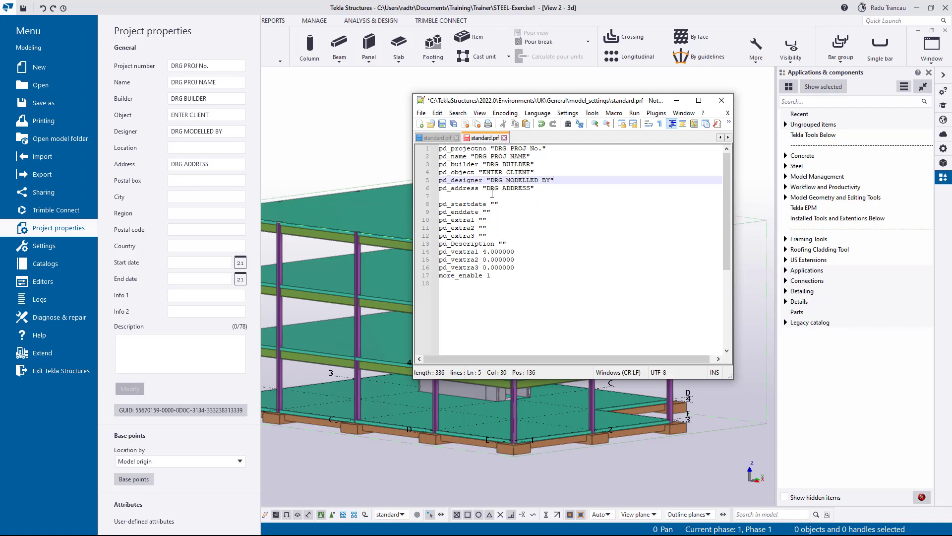
{"action": "left_click", "coordinate": [453, 196]}
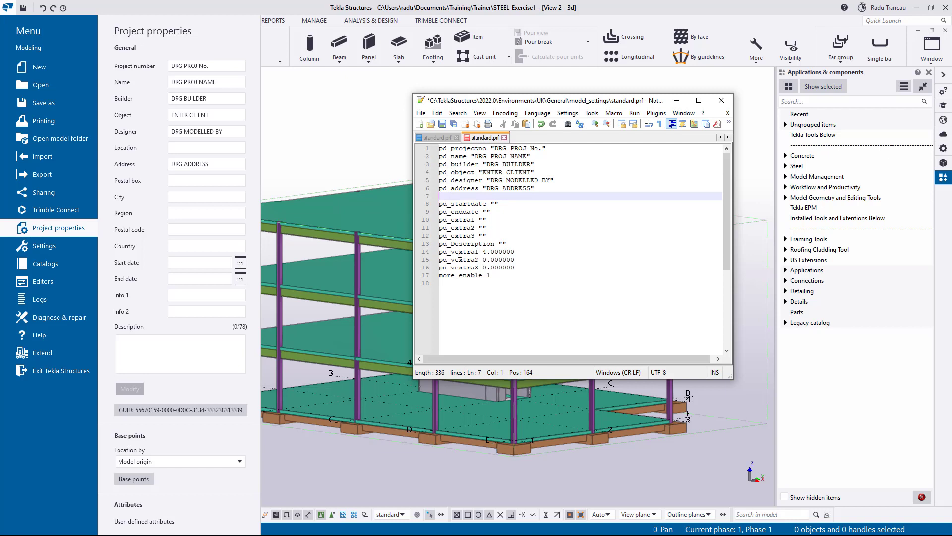
{"action": "type", "text": "pd_"}
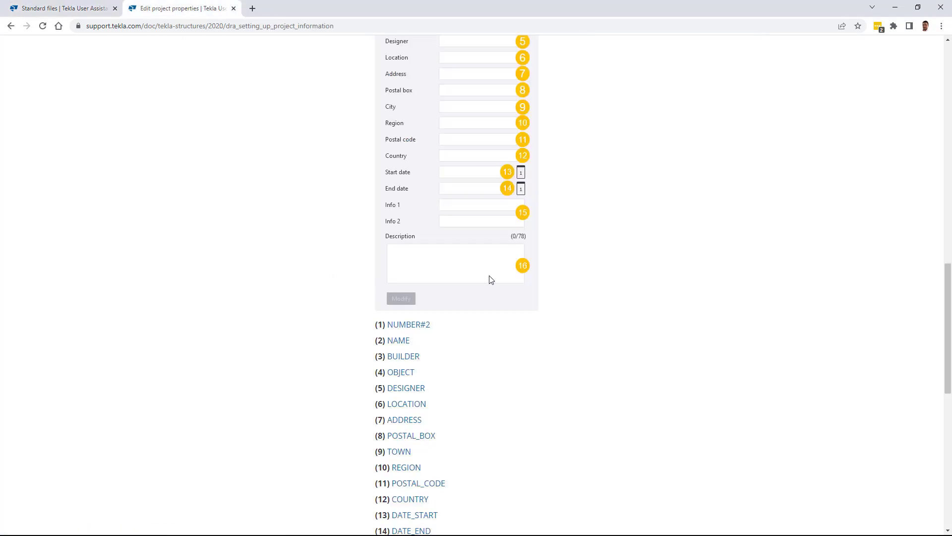
- Check the Project properties attribute mapping in the help pages, then minimize the browser
{"action": "scroll", "coordinate": [610, 300], "scroll_direction": "up", "scroll_amount": 3}
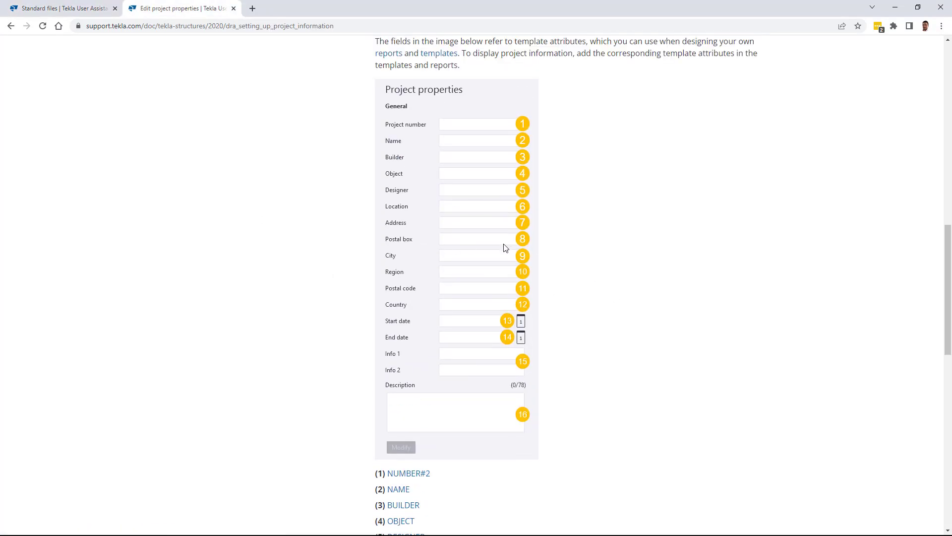
{"action": "scroll", "coordinate": [504, 246], "scroll_direction": "down", "scroll_amount": 4}
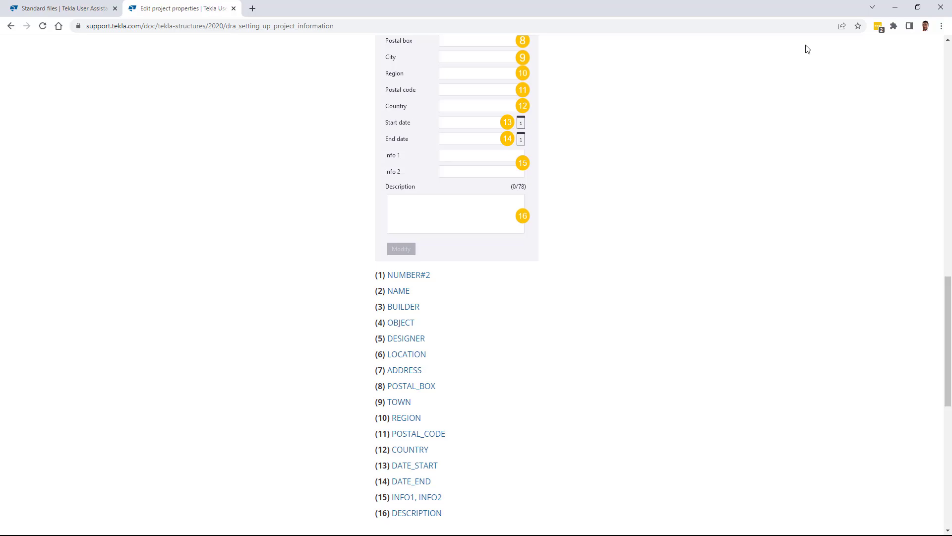
{"action": "left_click", "coordinate": [895, 7]}
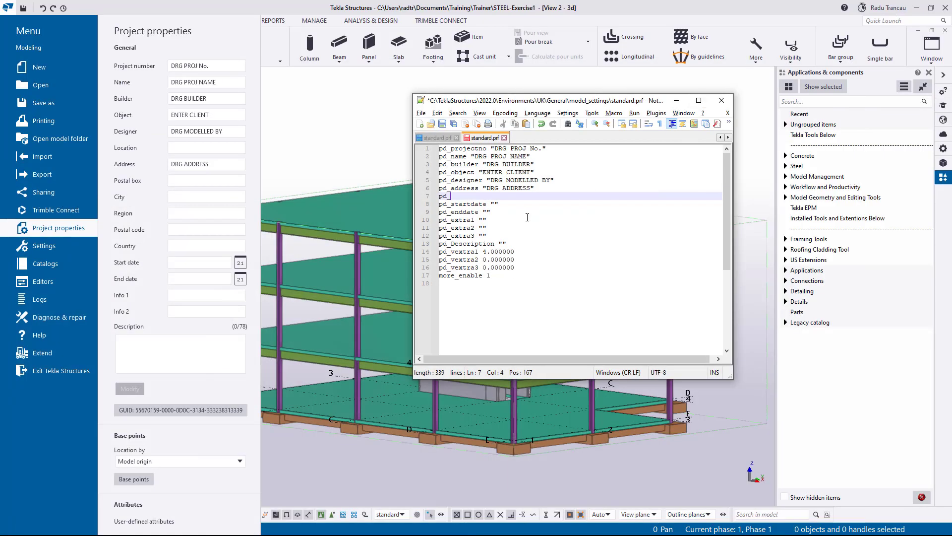
- Complete the postalbox entry and set project number 1234, name YOUTUBE VIDEO and builder TRIMBLE
{"action": "type", "text": "postalbox \"BD6"}
{"action": "key", "text": "BackSpace"}
{"action": "type", "text": "\""}
{"action": "left_click_drag", "start_coordinate": [494, 149], "coordinate": [542, 150]}
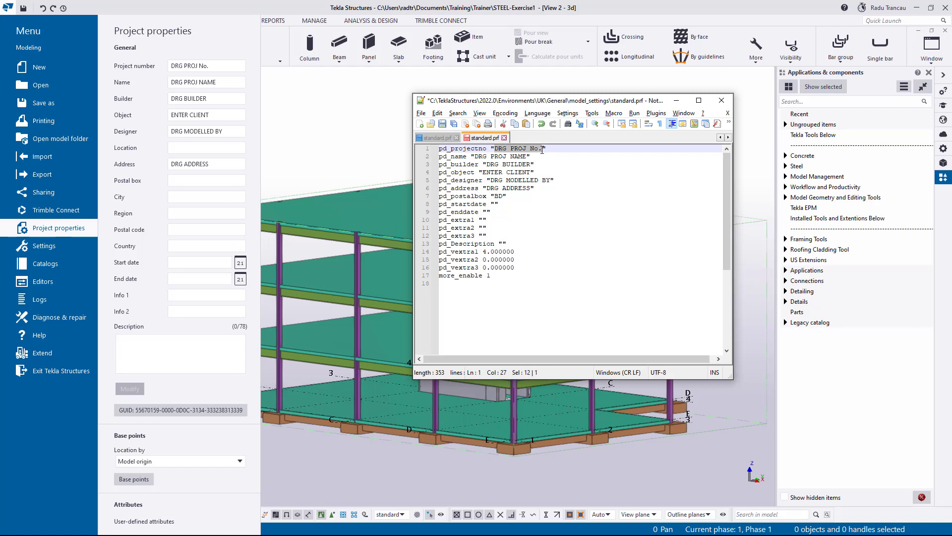
{"action": "type", "text": "1234"}
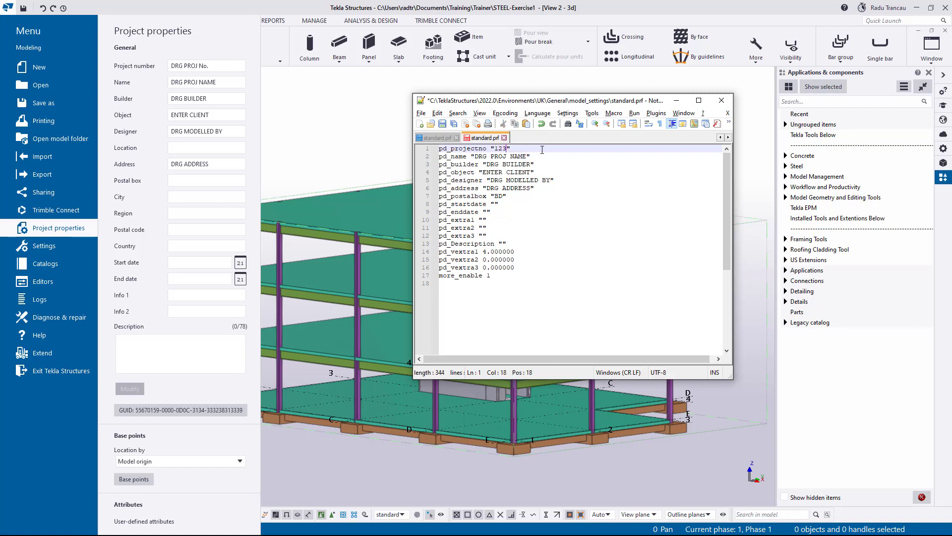
{"action": "left_click_drag", "start_coordinate": [475, 156], "coordinate": [528, 153]}
{"action": "type", "text": "YOUTUBE VI"}
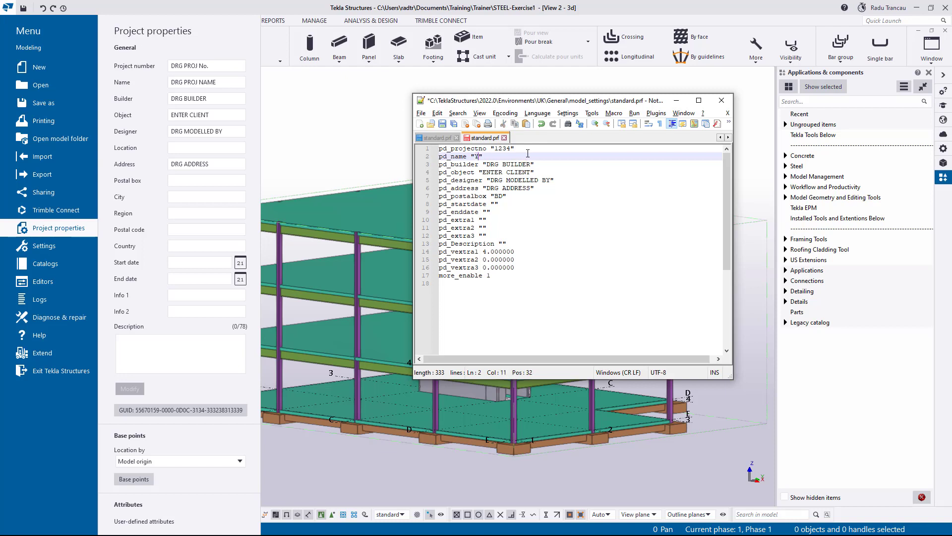
{"action": "type", "text": "DEO"}
{"action": "left_click_drag", "start_coordinate": [487, 164], "coordinate": [532, 164]}
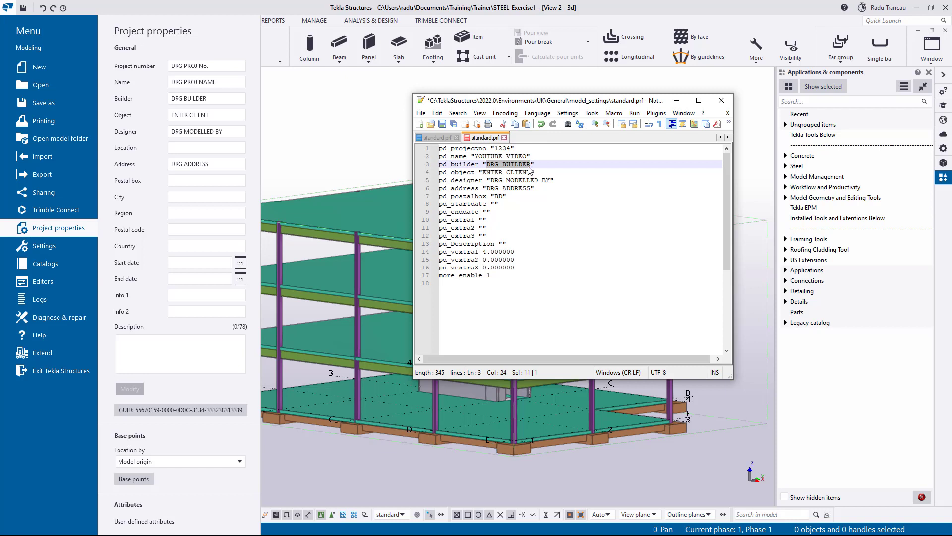
{"action": "type", "text": "TRIMBLE"}
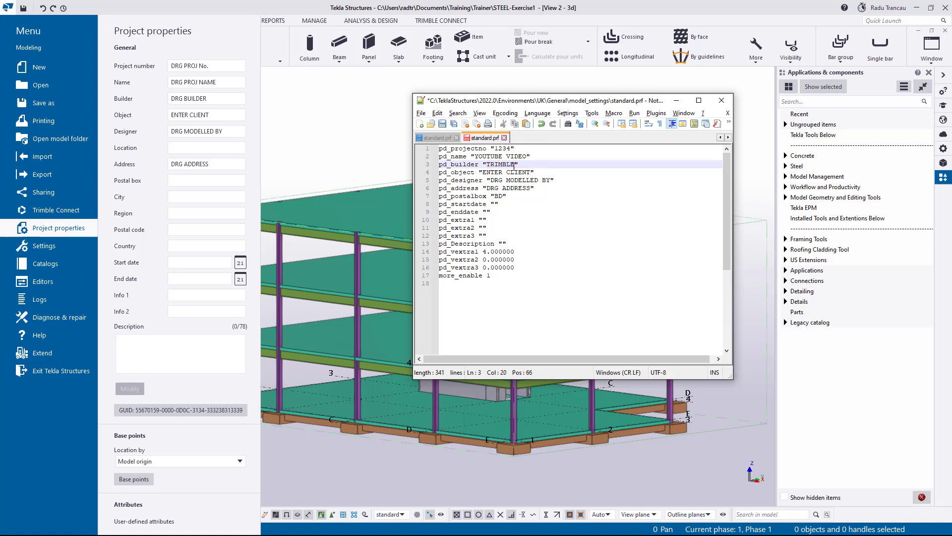
- Replace the object, designer and address placeholders with CUSTOMERS, RT and a street address
{"action": "left_click_drag", "start_coordinate": [483, 172], "coordinate": [531, 172]}
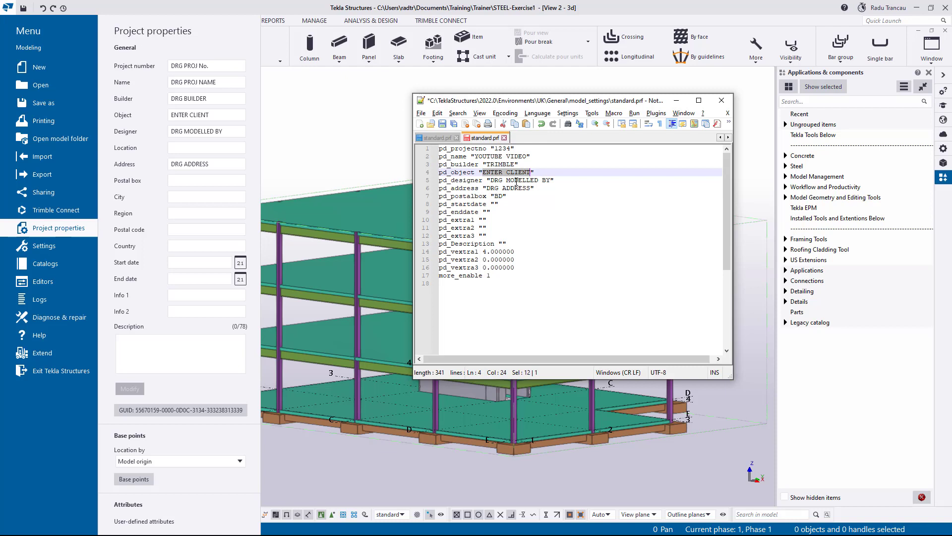
{"action": "type", "text": "CUSTOMERS"}
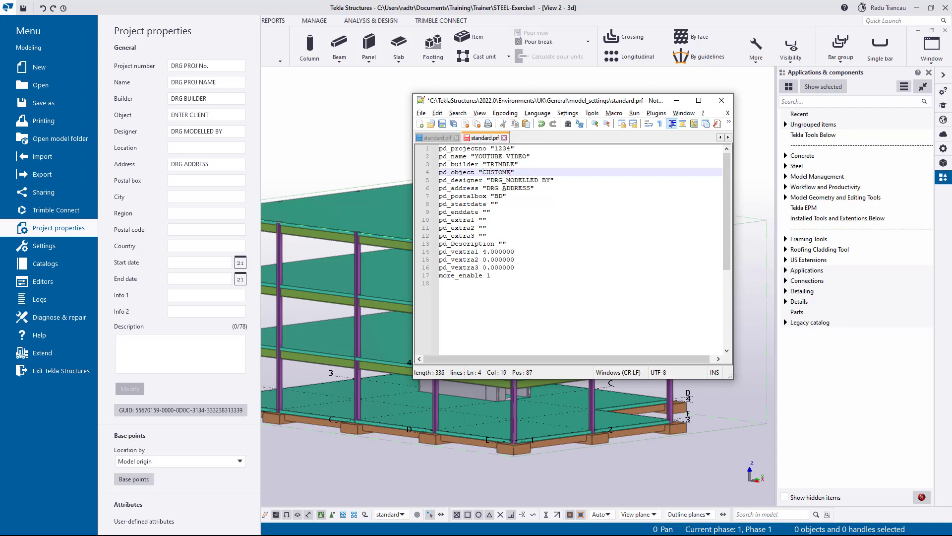
{"action": "left_click_drag", "start_coordinate": [490, 180], "coordinate": [550, 180]}
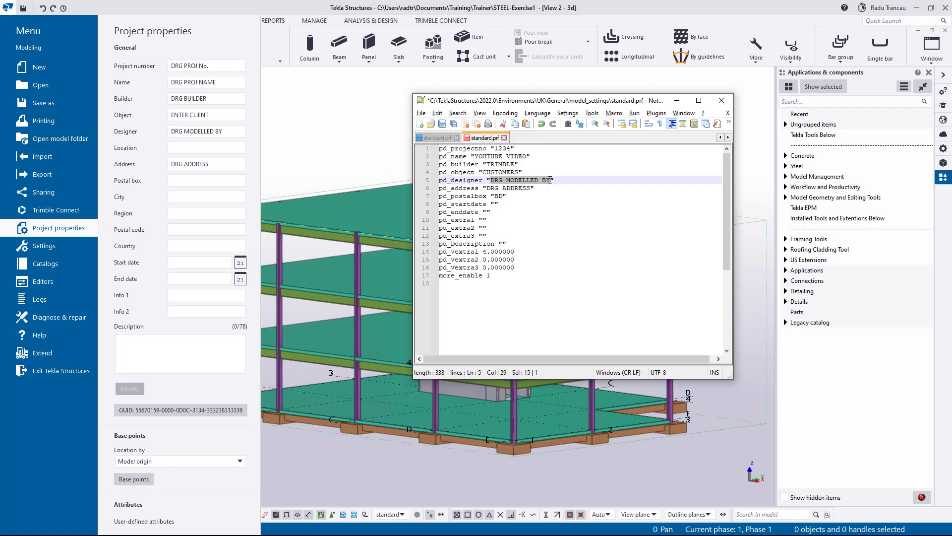
{"action": "type", "text": "RT"}
{"action": "left_click_drag", "start_coordinate": [486, 188], "coordinate": [530, 188]}
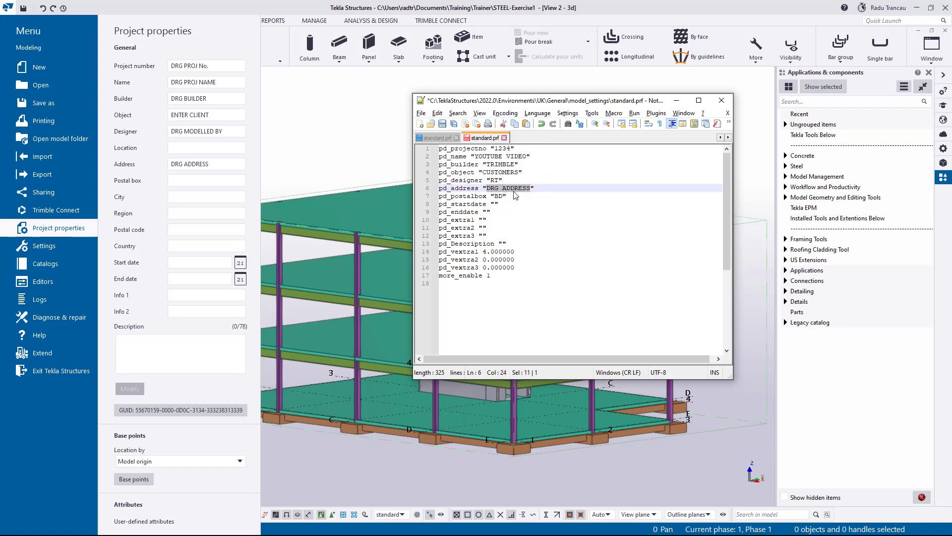
{"action": "type", "text": "! Downl"}
{"action": "key", "text": "BackSpace"}
{"action": "key", "text": "BackSpace"}
{"action": "key", "text": "BackSpace"}
{"action": "key", "text": "BackSpace"}
{"action": "key", "text": "BackSpace"}
{"action": "key", "text": "BackSpace"}
{"action": "key", "text": "BackSpace"}
- Fill in start date 12/02/2023 and end date 12/03/2024 in standard.prf
{"action": "left_click", "coordinate": [494, 204]}
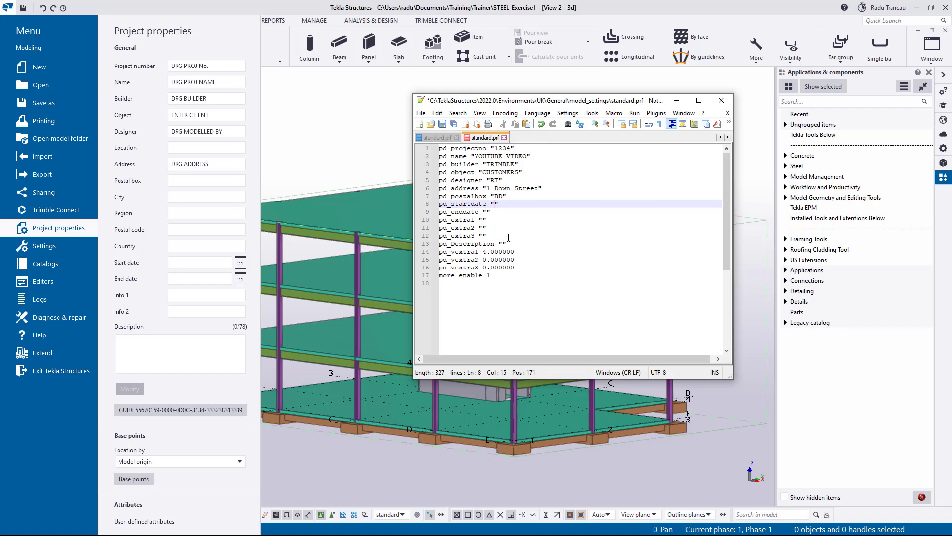
{"action": "type", "text": "12"}
{"action": "type", "text": "/02/"}
{"action": "type", "text": "2011"}
{"action": "key", "text": "BackSpace"}
{"action": "key", "text": "BackSpace"}
{"action": "type", "text": "23"}
{"action": "left_click", "coordinate": [486, 211]}
{"action": "type", "text": "12/03/"}
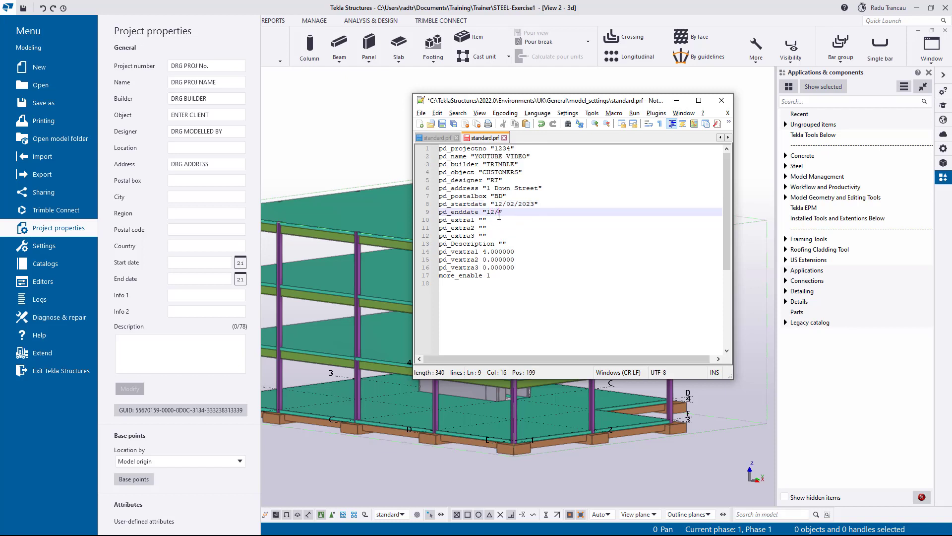
{"action": "type", "text": "2024"}
- Add a new pd_town "Leeds" line below the postal box entry
{"action": "key", "text": "Up"}
{"action": "key", "text": "Up"}
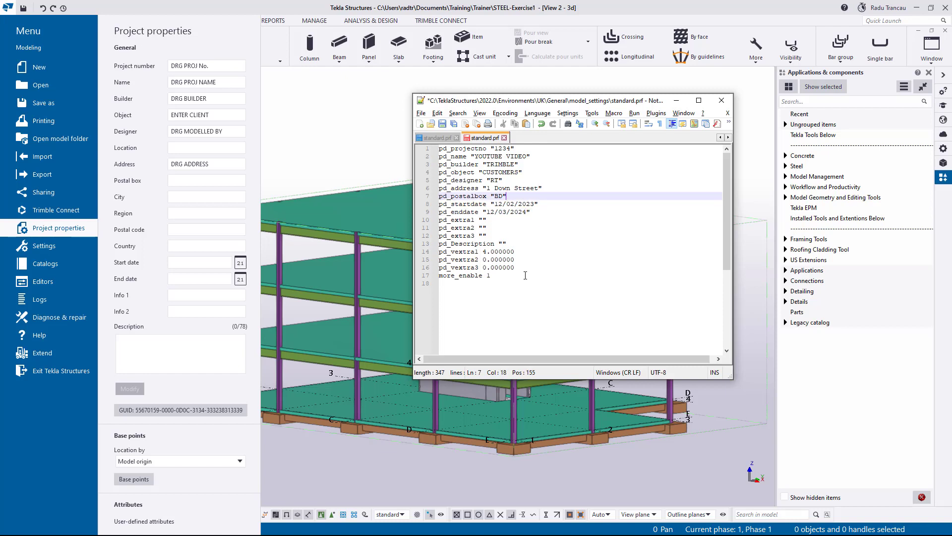
{"action": "key", "text": "Return"}
{"action": "type", "text": "pd_"}
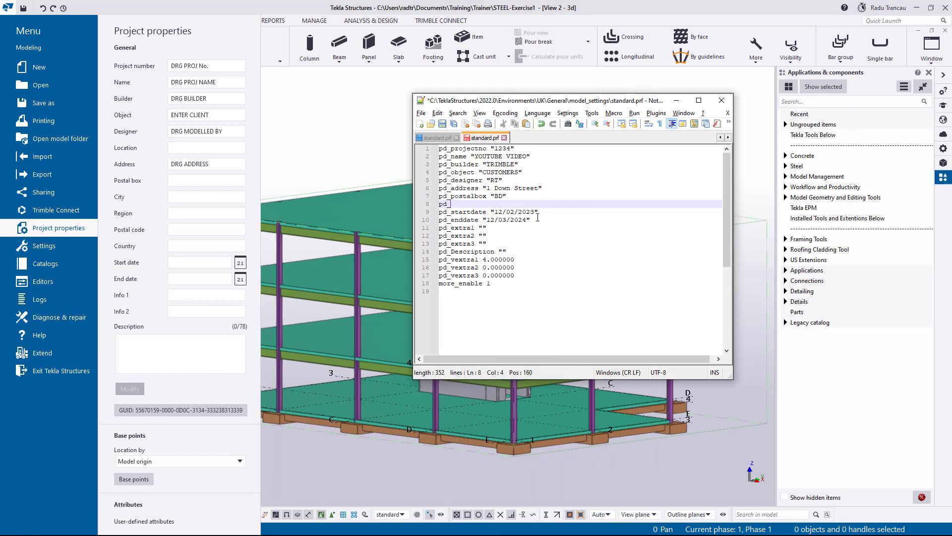
{"action": "type", "text": "town \"Leeds\""}
- Begin a new pd_ line below pd_town "Leeds" in standard.prf
{"action": "key", "text": "Return"}
{"action": "type", "text": "pd_"}
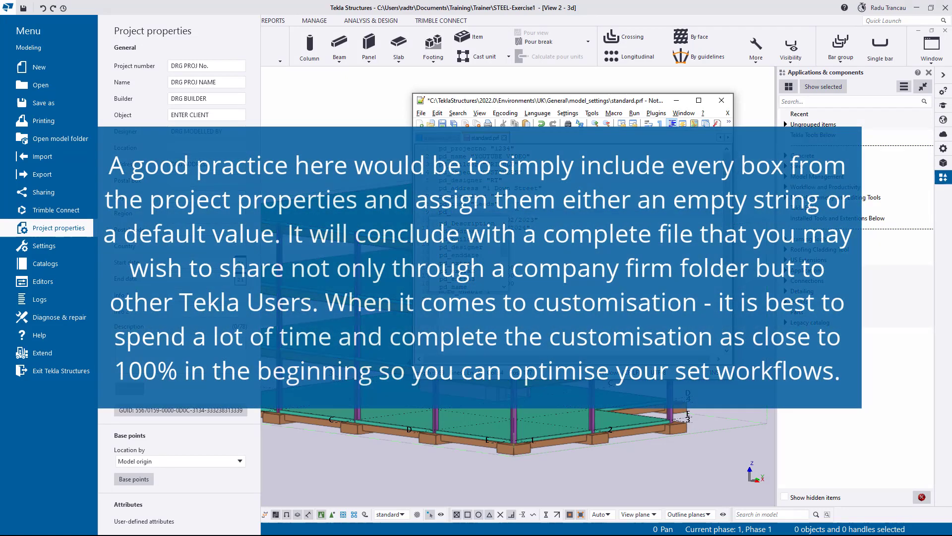
{"action": "left_click", "coordinate": [334, 474]}
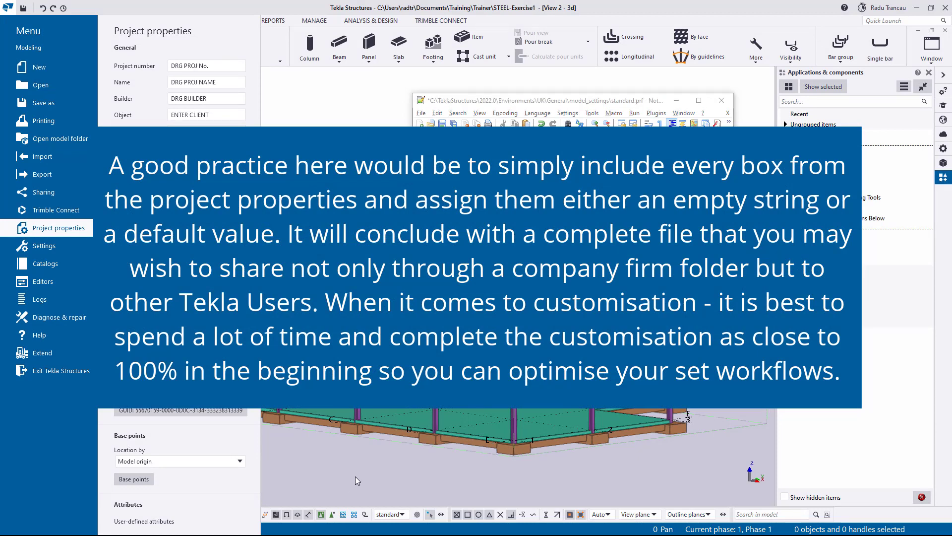
- Find the project property attribute names on the Tekla User Assistance page, then minimize Chrome
{"action": "key", "text": "alt+Tab"}
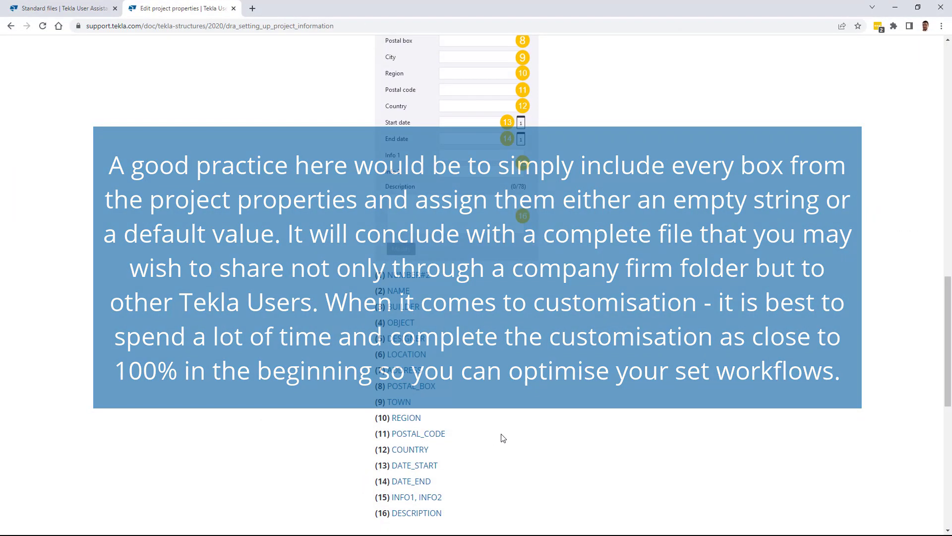
{"action": "scroll", "coordinate": [496, 445], "scroll_direction": "down", "scroll_amount": 1}
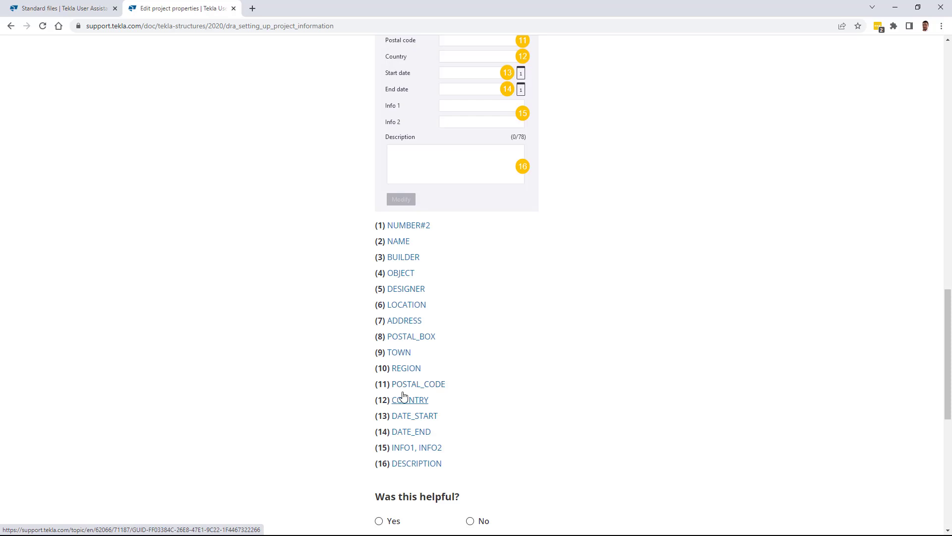
{"action": "left_click", "coordinate": [893, 10]}
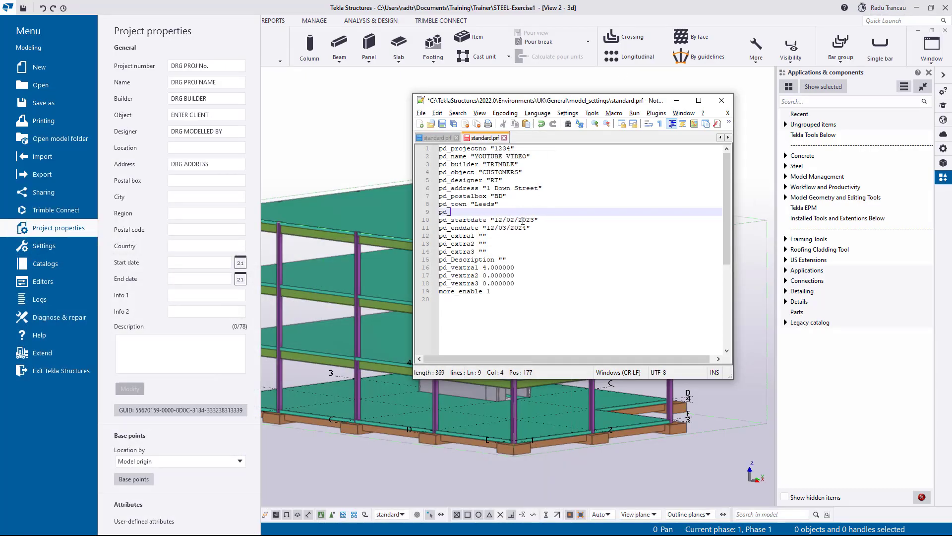
- Complete the new line as pd_postalcode with the project's postcode value
{"action": "type", "text": "postal"}
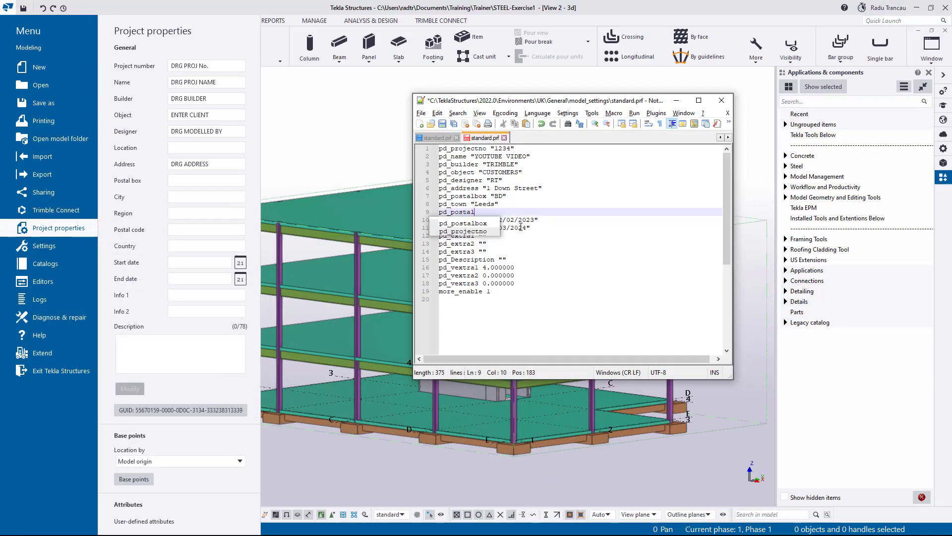
{"action": "type", "text": "code"}
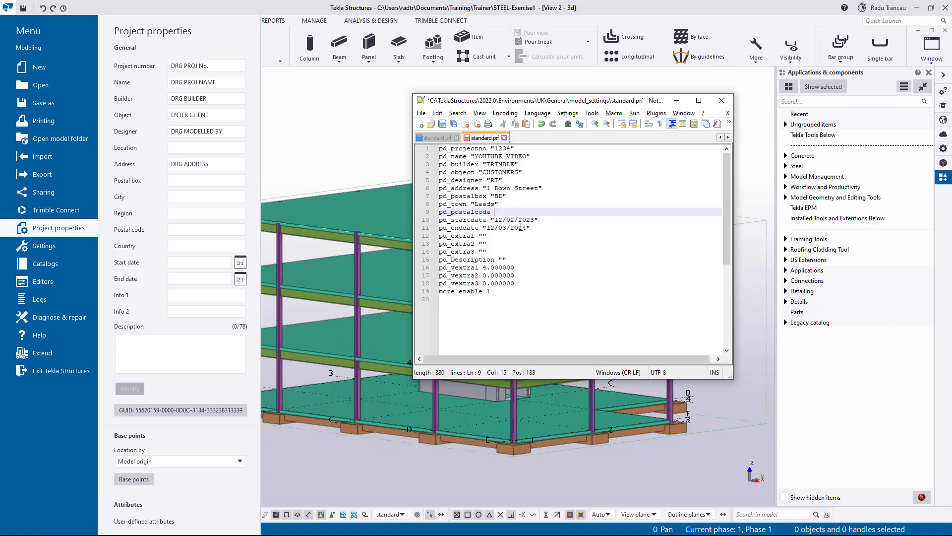
{"action": "type", "text": " @"}
{"action": "key", "text": "BackSpace"}
{"action": "type", "text": "\""}
{"action": "type", "text": "\""}
- Set pd_extra1 to 123, pd_extra2 to 234, and pd_Description to 'Note for Tekla'
{"action": "left_click", "coordinate": [482, 236]}
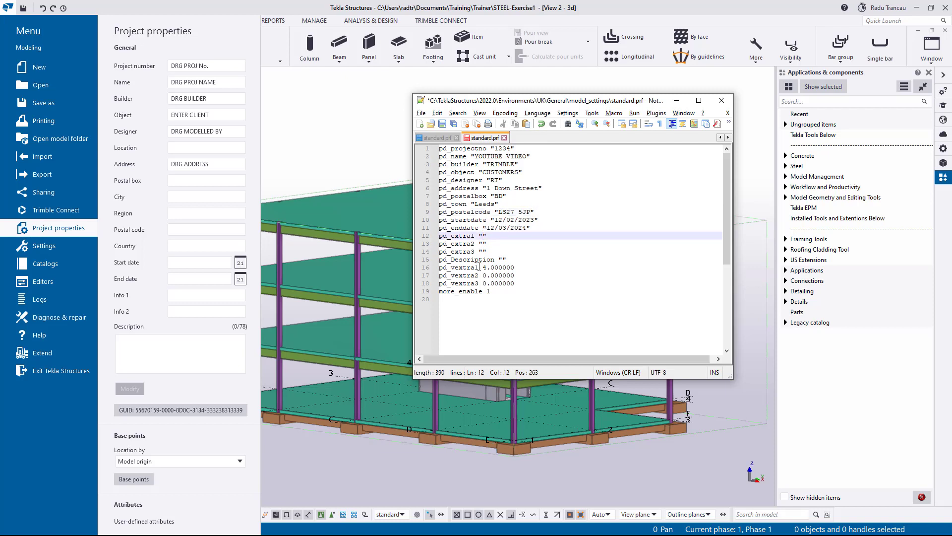
{"action": "type", "text": "123"}
{"action": "left_click", "coordinate": [484, 243]}
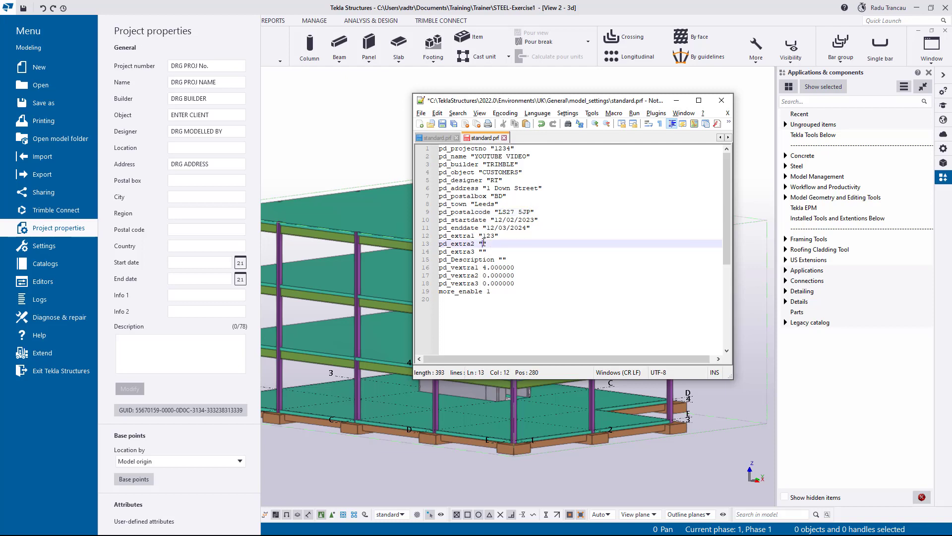
{"action": "type", "text": "234"}
{"action": "key", "text": "Down"}
{"action": "key", "text": "Down"}
{"action": "key", "text": "Right"}
{"action": "key", "text": "Right"}
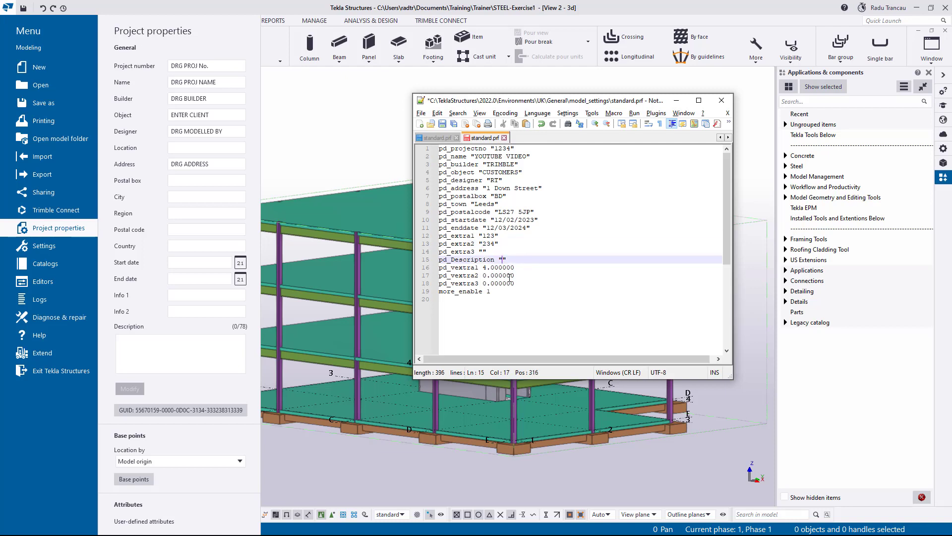
{"action": "type", "text": "Note for Tekla"}
- Save standard.prf and check Tekla's Project properties, still showing placeholders like DRG ADDRESS
{"action": "left_click", "coordinate": [442, 125]}
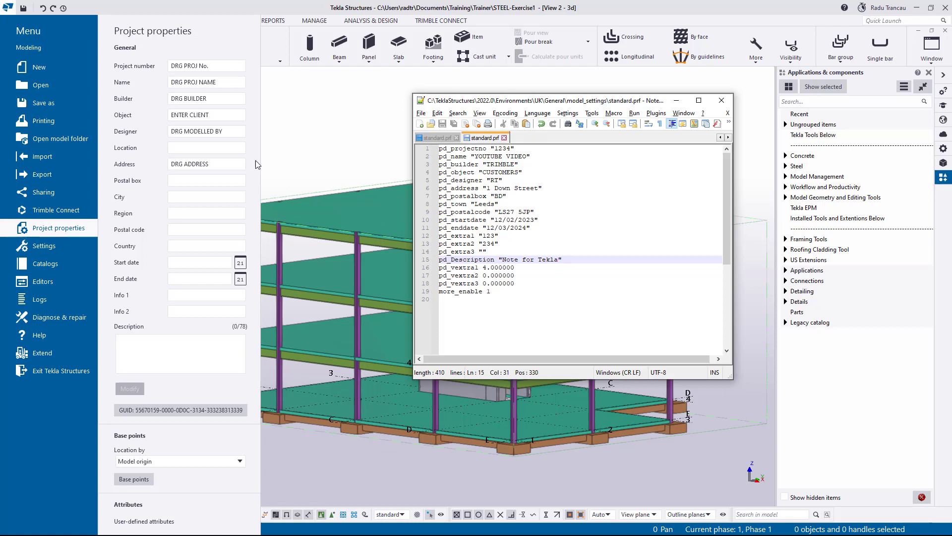
{"action": "left_click", "coordinate": [233, 146]}
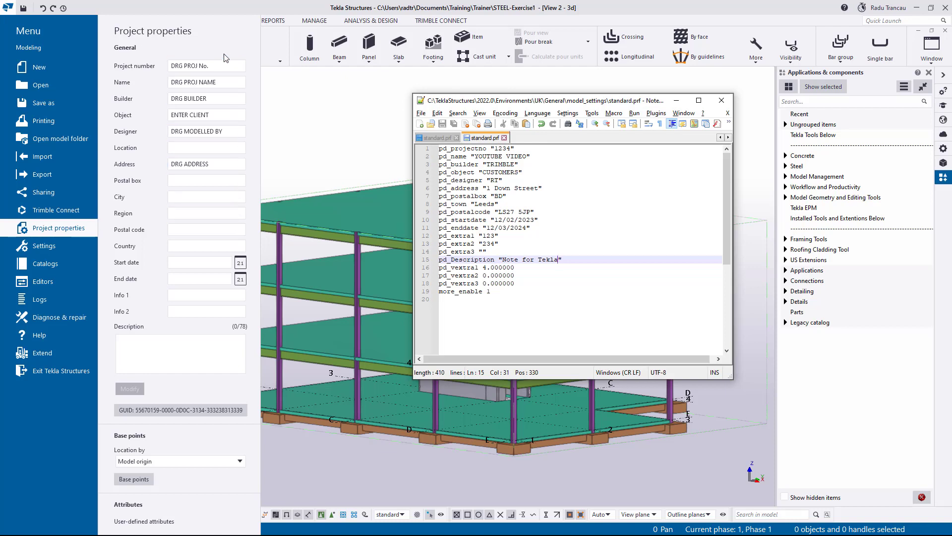
{"action": "left_click", "coordinate": [213, 230]}
{"action": "left_click_drag", "start_coordinate": [210, 164], "coordinate": [146, 167]}
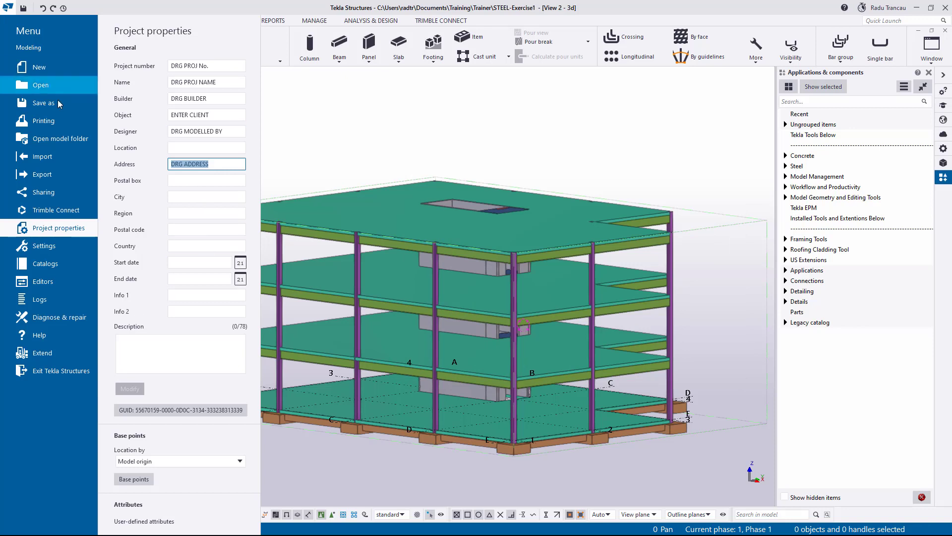
- Create blank model New model 8, saving STEEL-Exercise1 first and accepting the newer-version warning
{"action": "left_click", "coordinate": [64, 77]}
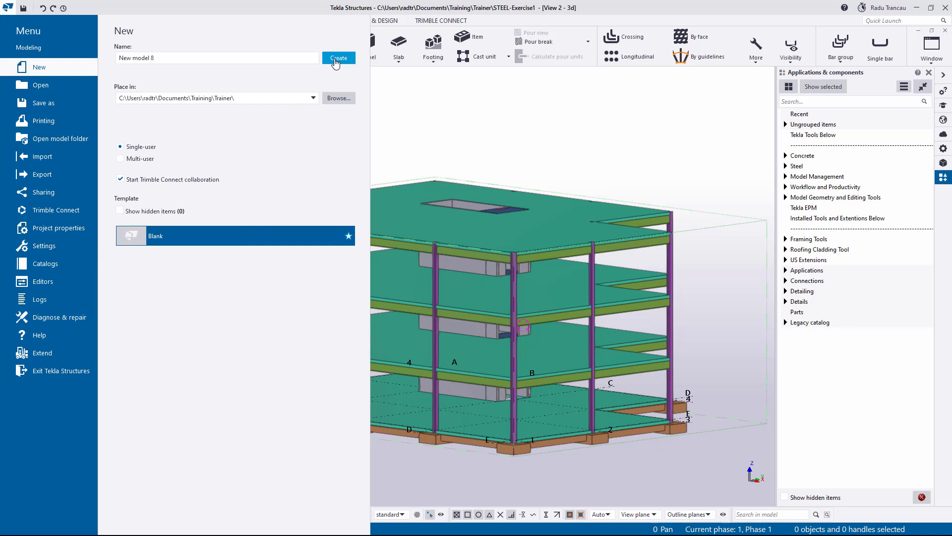
{"action": "left_click", "coordinate": [338, 58]}
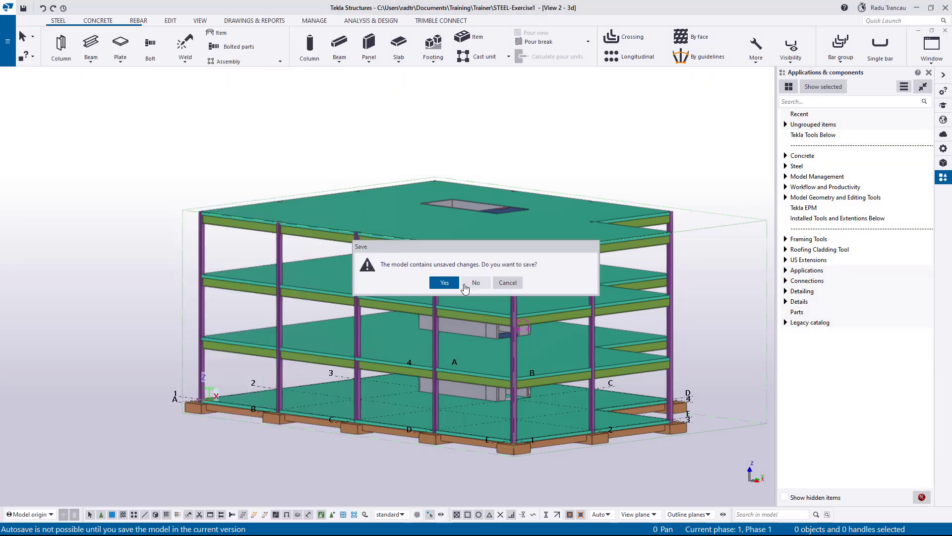
{"action": "left_click", "coordinate": [444, 283]}
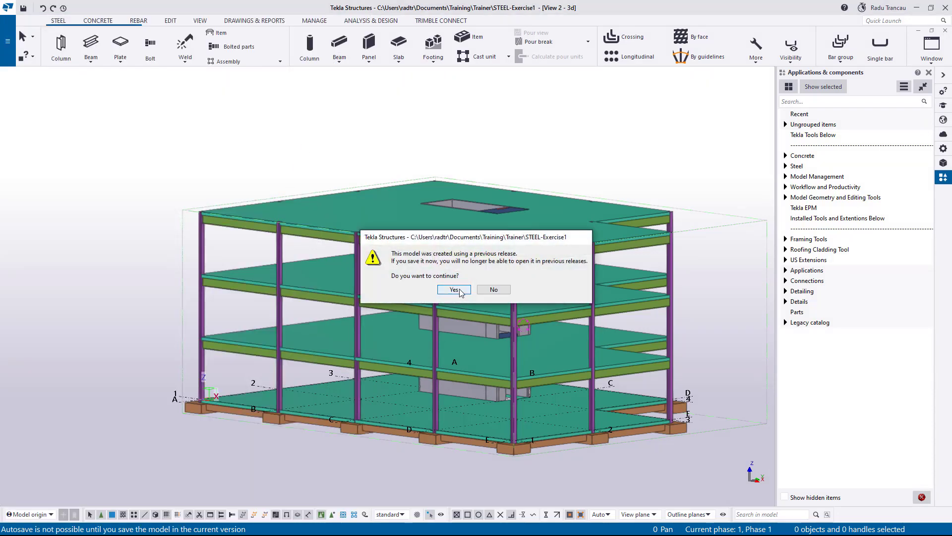
{"action": "left_click", "coordinate": [455, 290]}
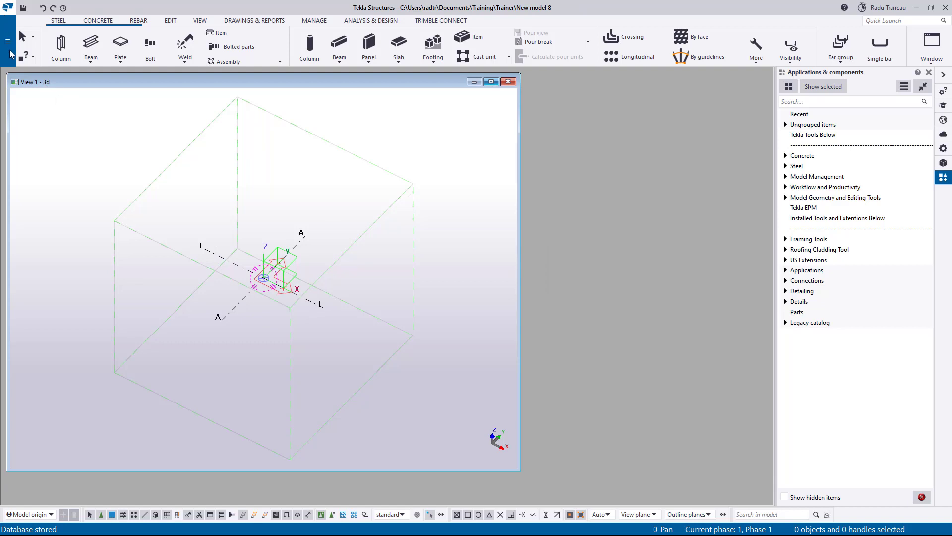
- Show New model 8's Project properties with standard.prf in Notepad++ placed beside them
{"action": "left_click", "coordinate": [7, 41]}
{"action": "left_click", "coordinate": [52, 229]}
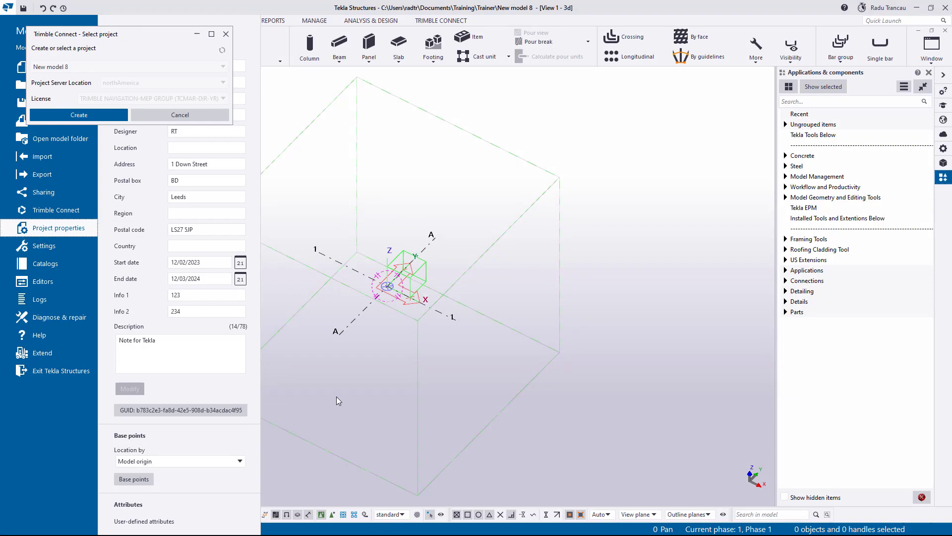
{"action": "key", "text": "alt+Tab"}
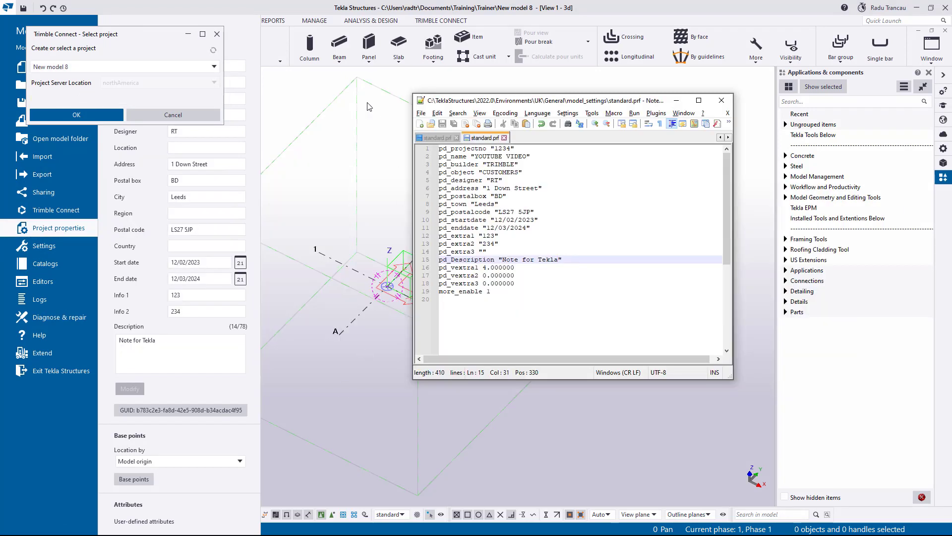
{"action": "left_click", "coordinate": [194, 115]}
{"action": "left_click_drag", "start_coordinate": [472, 103], "coordinate": [336, 77]}
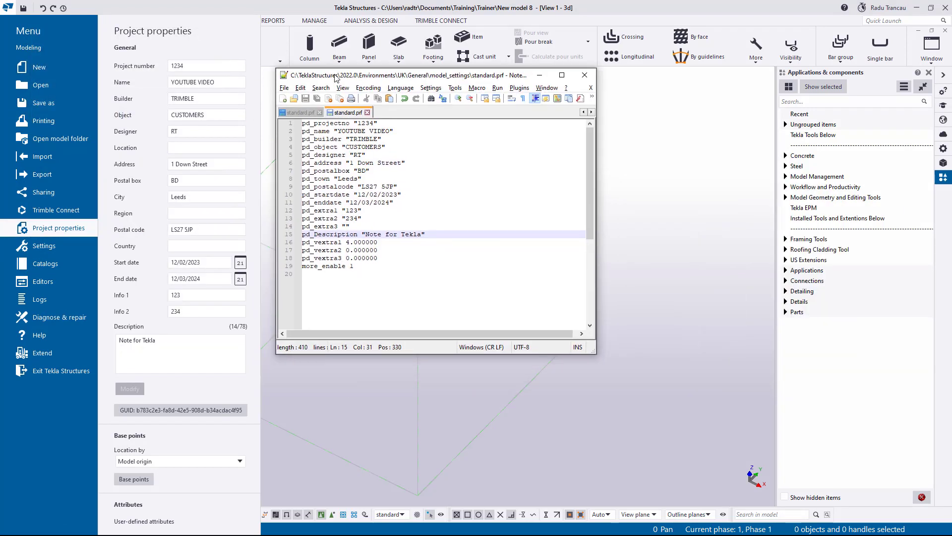